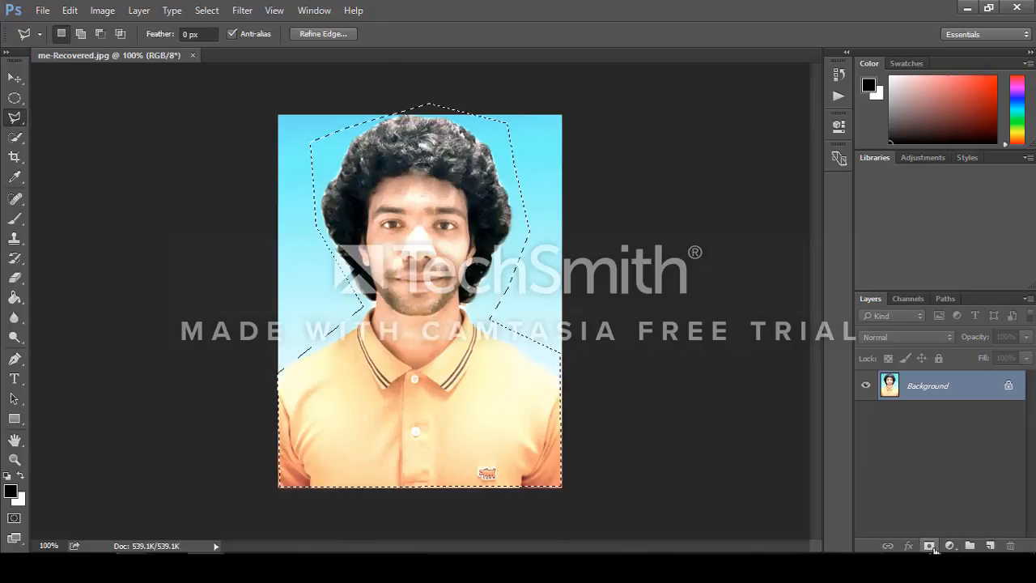
- Mask the portrait photo with the current polygonal selection and set the Refine Mask radius to 6.5 px
{"action": "left_click", "coordinate": [948, 546]}
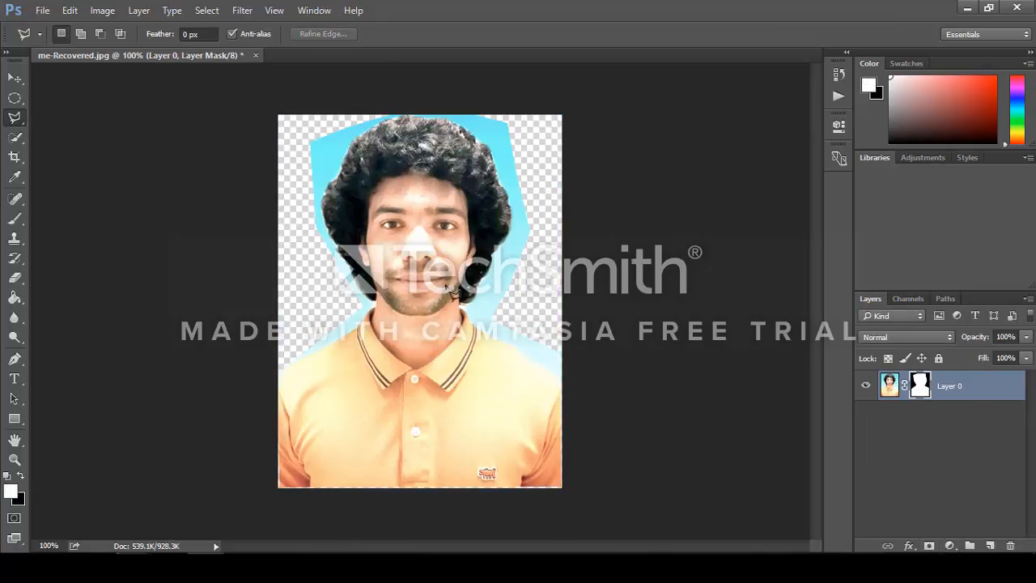
{"action": "left_click", "coordinate": [15, 77]}
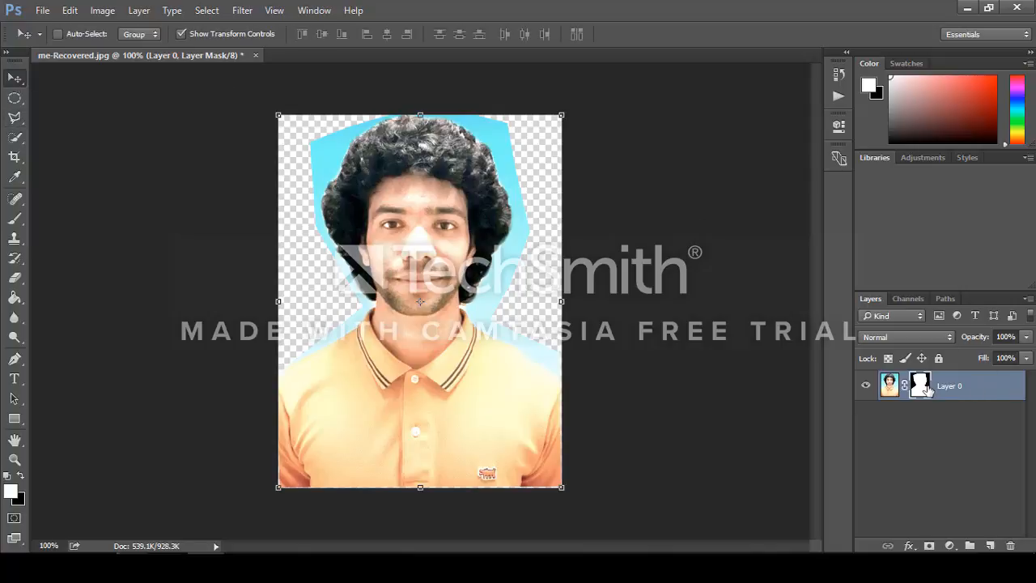
{"action": "left_click", "coordinate": [209, 13]}
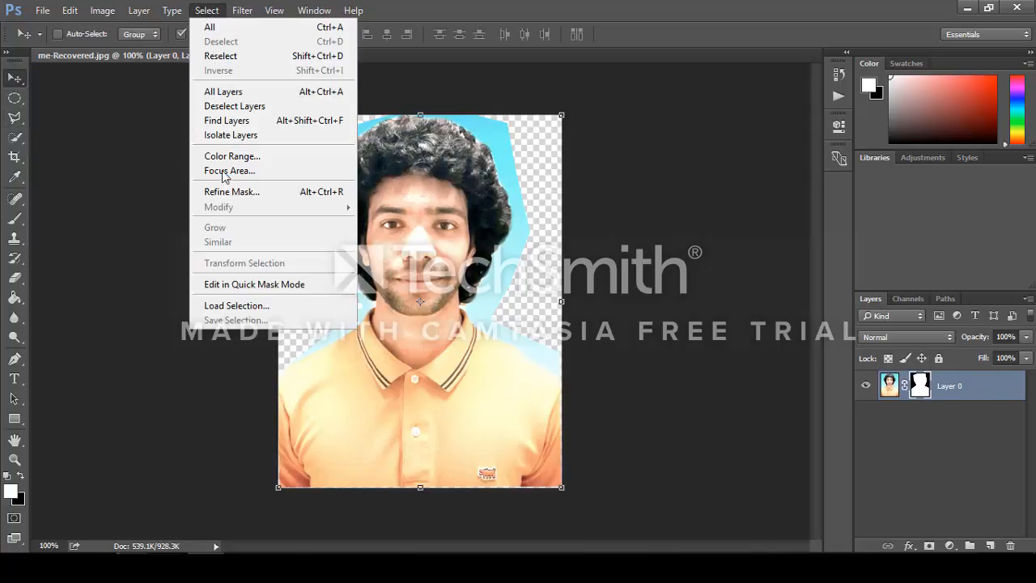
{"action": "left_click", "coordinate": [230, 195]}
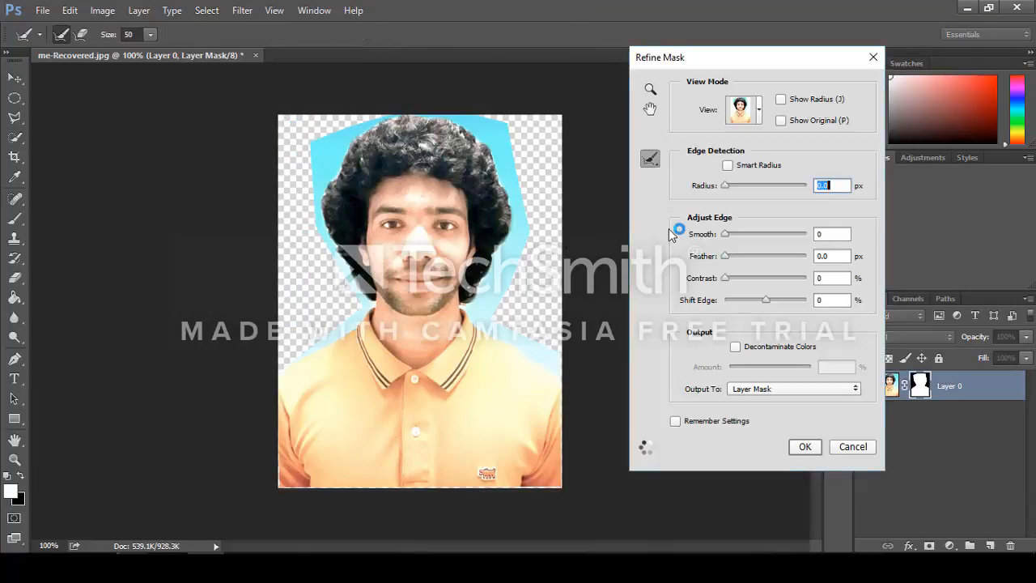
{"action": "left_click_drag", "start_coordinate": [727, 187], "coordinate": [744, 183]}
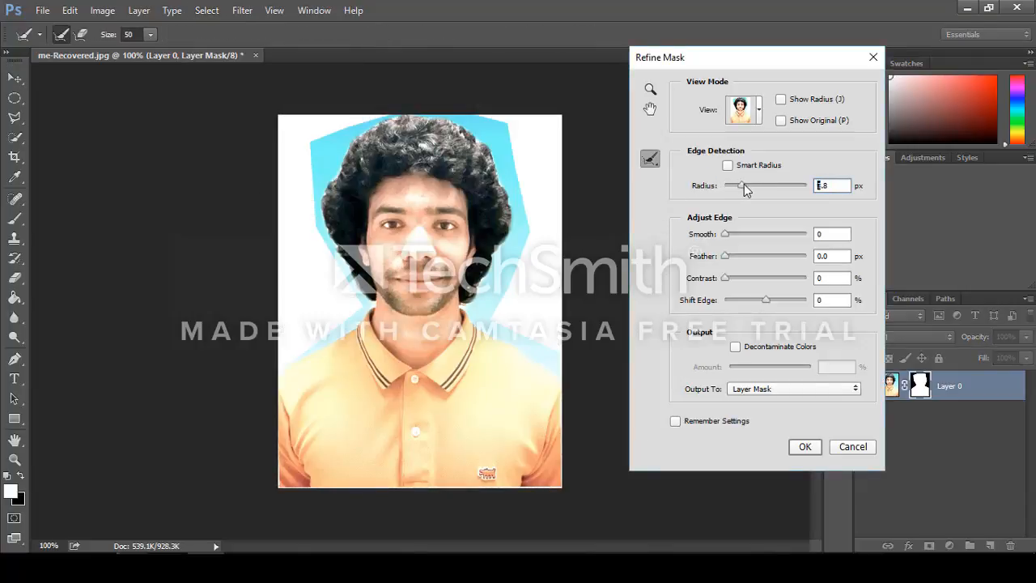
- Brush the Refine Radius tool over the leftover blue background around the hair and shoulders, and apply the refinement to the layer mask
{"action": "left_click", "coordinate": [650, 89]}
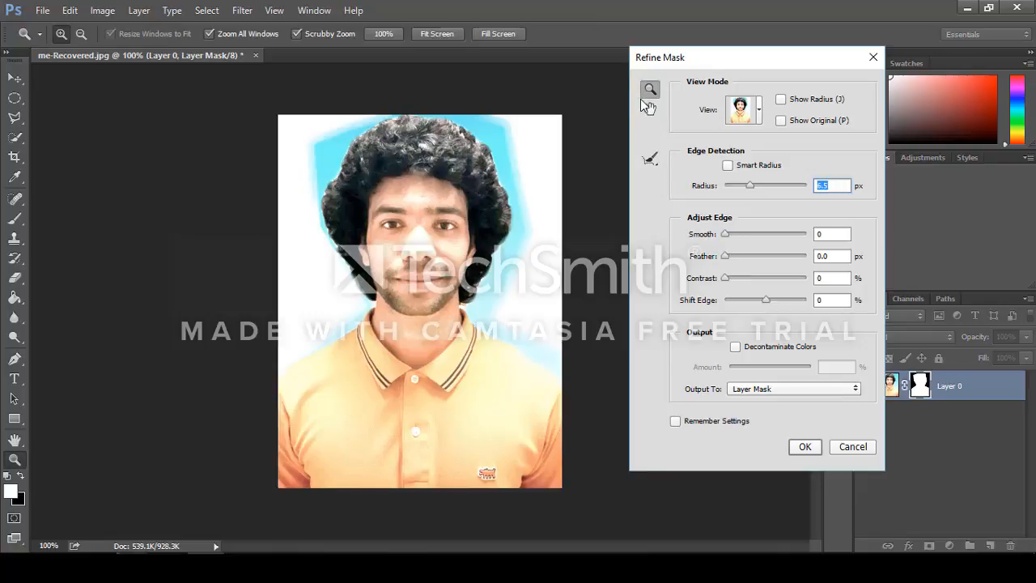
{"action": "left_click", "coordinate": [652, 158]}
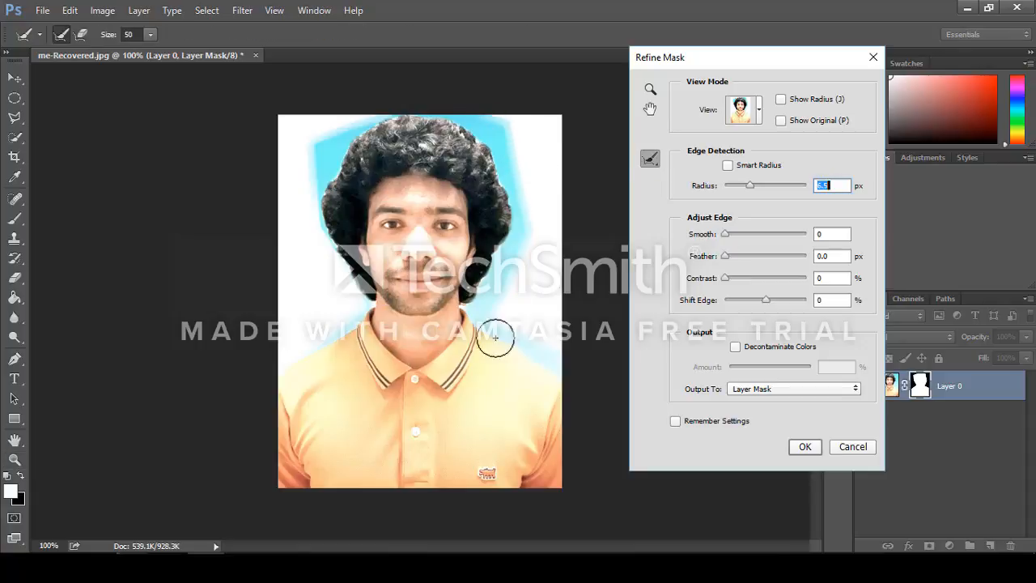
{"action": "mouse_move", "coordinate": [549, 356]}
{"action": "left_mouse_down"}
{"action": "mouse_move", "coordinate": [487, 330]}
{"action": "mouse_move", "coordinate": [478, 293]}
{"action": "mouse_move", "coordinate": [506, 250]}
{"action": "mouse_move", "coordinate": [515, 179]}
{"action": "mouse_move", "coordinate": [463, 110]}
{"action": "mouse_move", "coordinate": [558, 236]}
{"action": "left_mouse_up"}
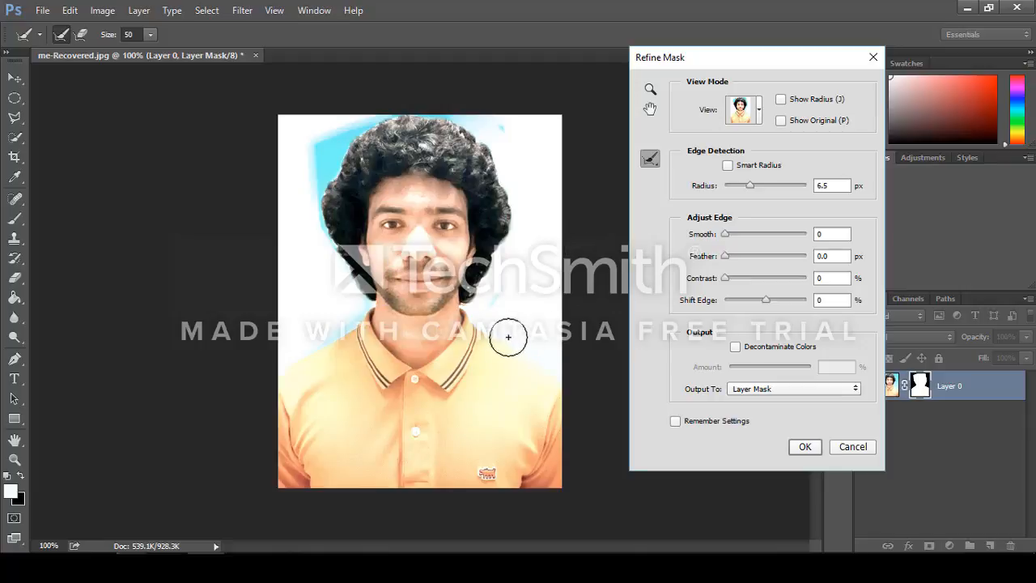
{"action": "mouse_move", "coordinate": [510, 173]}
{"action": "left_mouse_down"}
{"action": "mouse_move", "coordinate": [503, 124]}
{"action": "mouse_move", "coordinate": [482, 113]}
{"action": "mouse_move", "coordinate": [479, 130]}
{"action": "mouse_move", "coordinate": [410, 121]}
{"action": "mouse_move", "coordinate": [330, 151]}
{"action": "mouse_move", "coordinate": [335, 247]}
{"action": "mouse_move", "coordinate": [372, 304]}
{"action": "mouse_move", "coordinate": [361, 328]}
{"action": "mouse_move", "coordinate": [272, 366]}
{"action": "mouse_move", "coordinate": [321, 329]}
{"action": "left_mouse_up"}
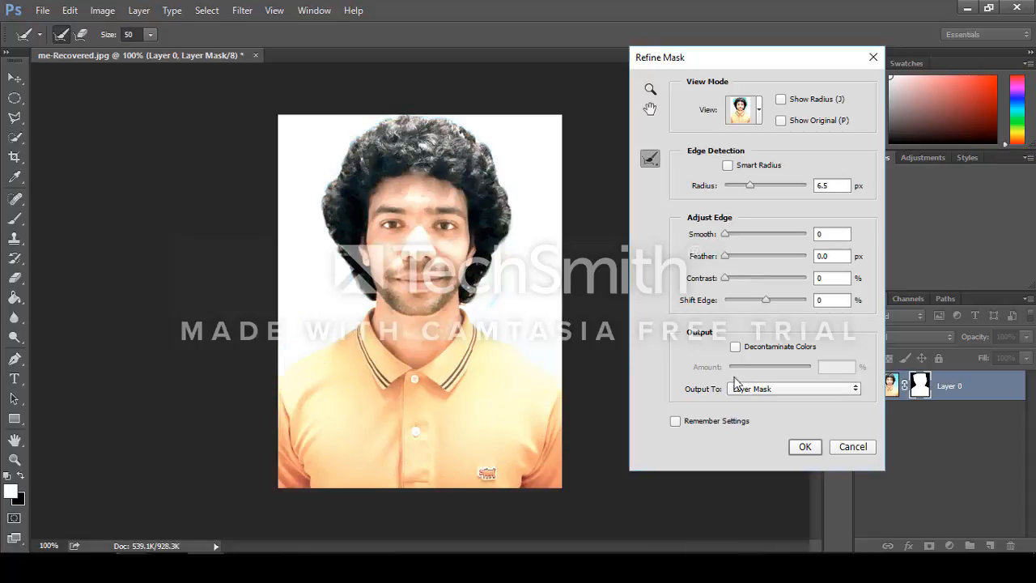
{"action": "left_click", "coordinate": [814, 449]}
{"action": "key", "text": "v"}
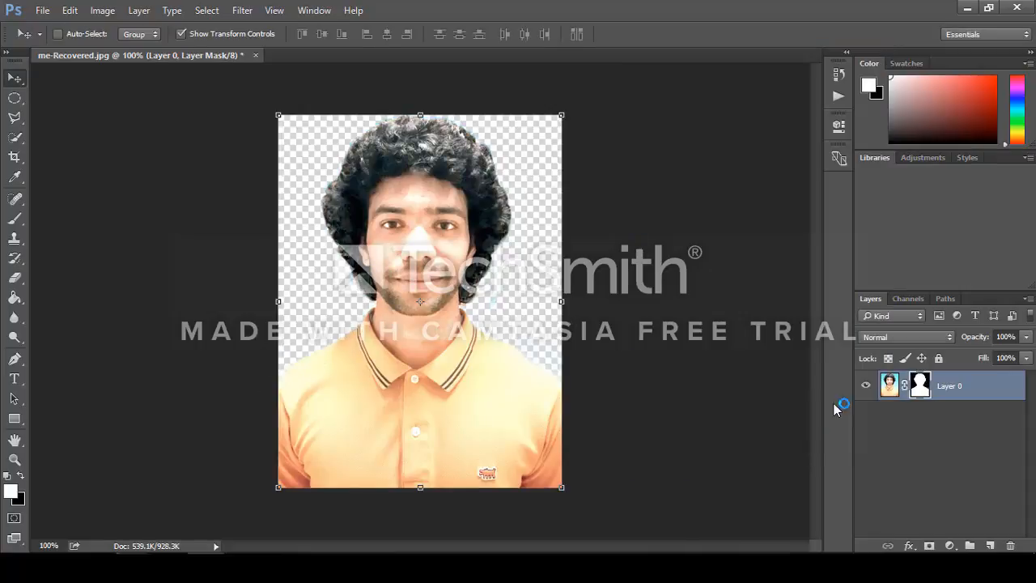
- Try a greyish-brown Solid Color fill layer beneath the portrait layer, and delete it again
{"action": "left_click", "coordinate": [950, 547]}
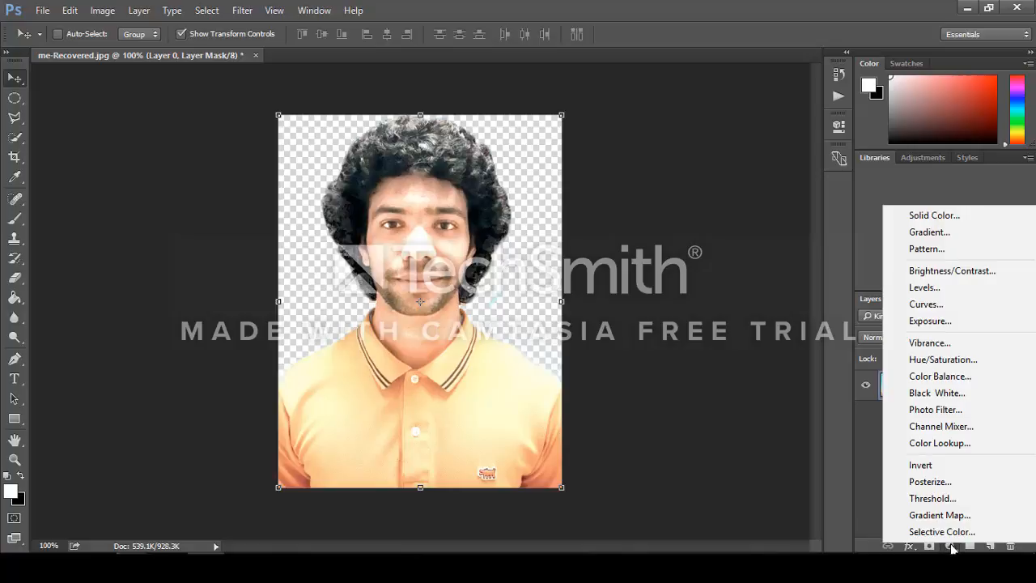
{"action": "left_click", "coordinate": [930, 215]}
{"action": "left_click_drag", "start_coordinate": [473, 268], "coordinate": [359, 255]}
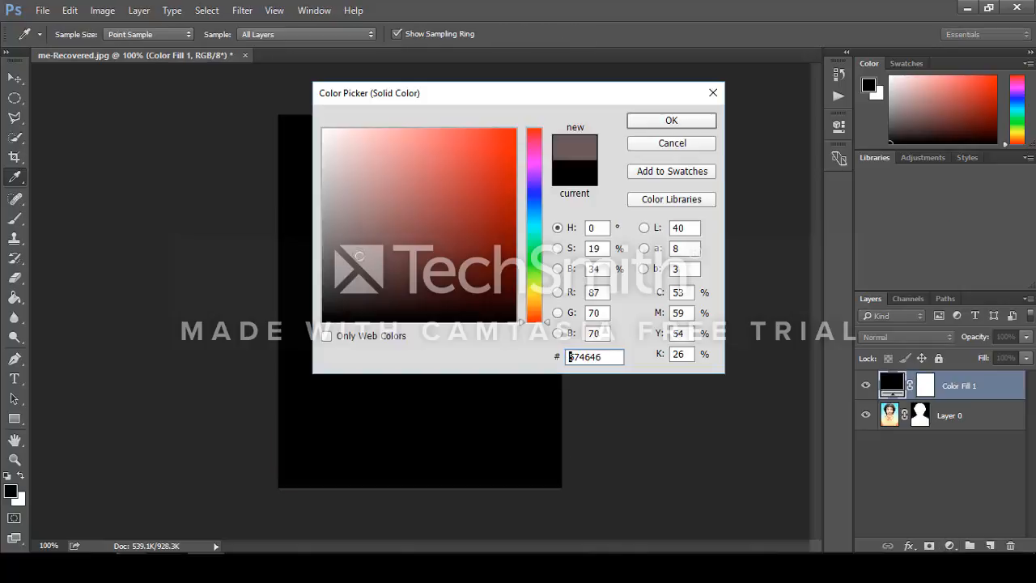
{"action": "type", "text": "8b7676"}
{"action": "left_click", "coordinate": [671, 120]}
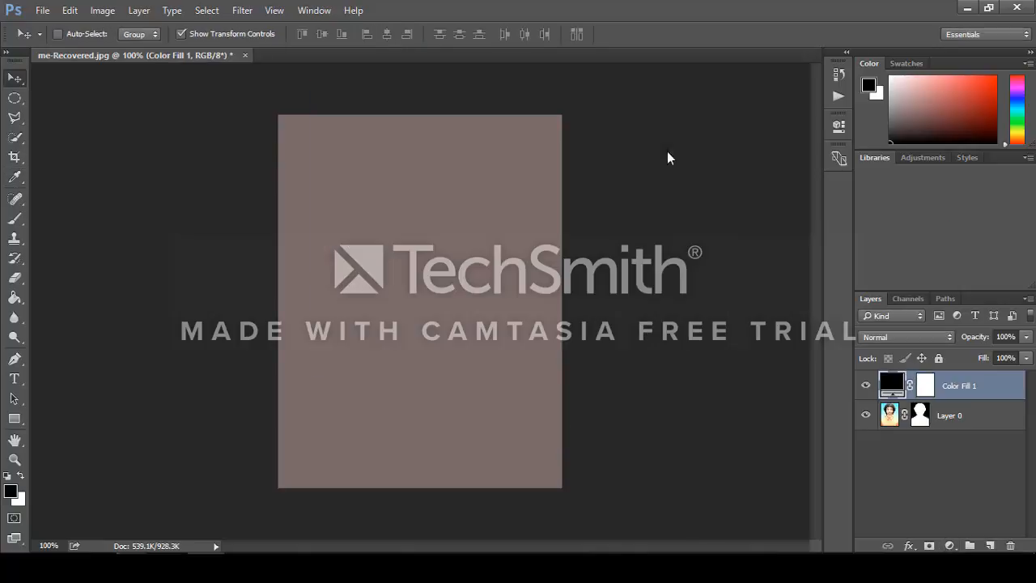
{"action": "left_click_drag", "start_coordinate": [943, 389], "coordinate": [941, 444]}
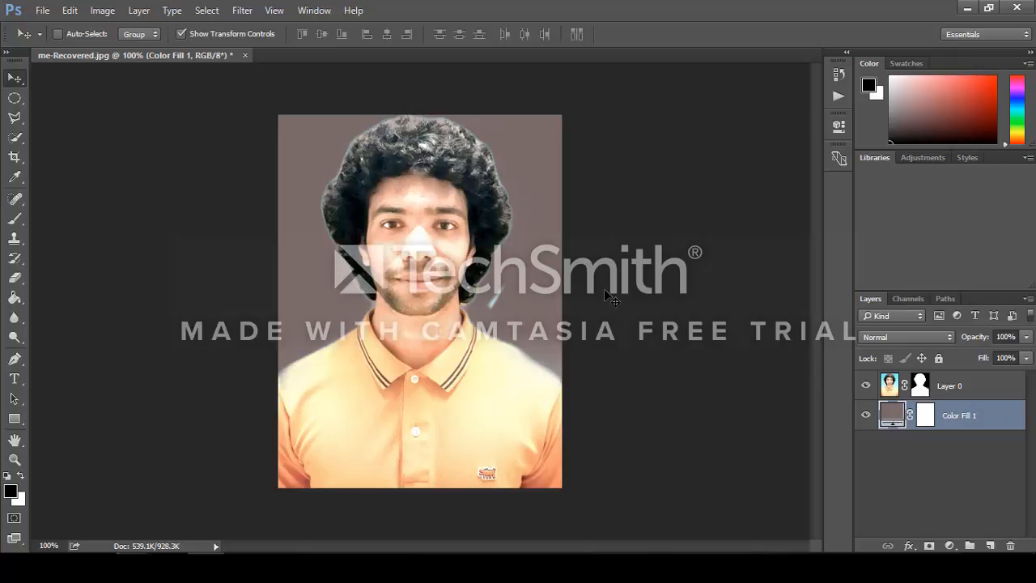
{"action": "key", "text": "Delete"}
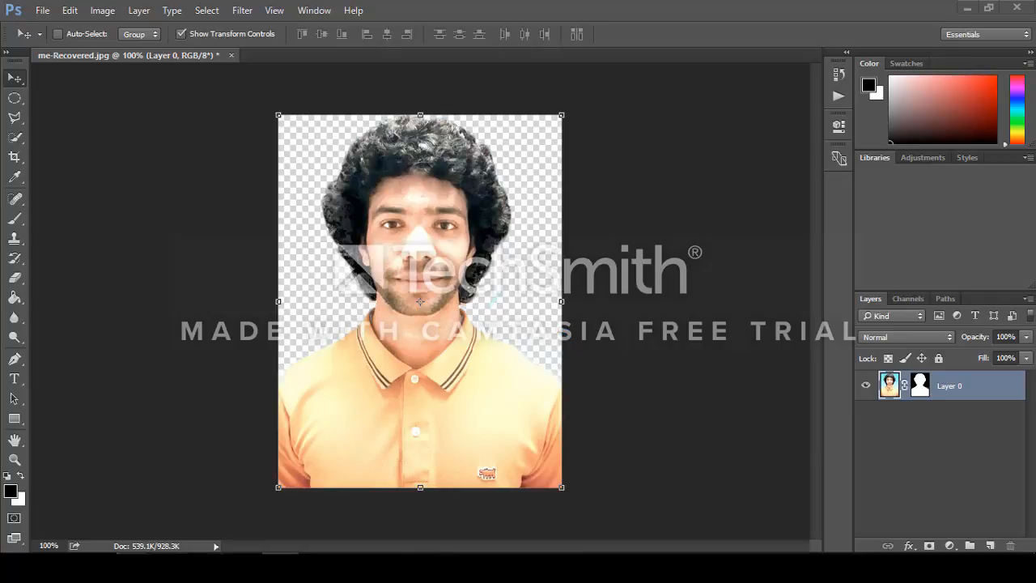
- Place Good-Morning.jpg from the DAYS folder into the portrait document at the width of the canvas
{"action": "left_click", "coordinate": [212, 510]}
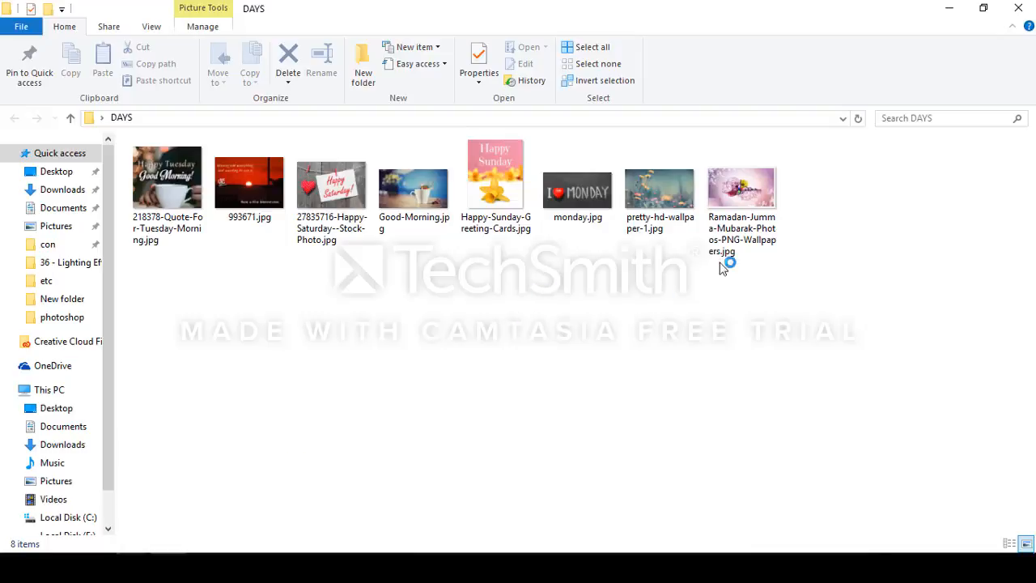
{"action": "left_click_drag", "start_coordinate": [432, 225], "coordinate": [539, 362]}
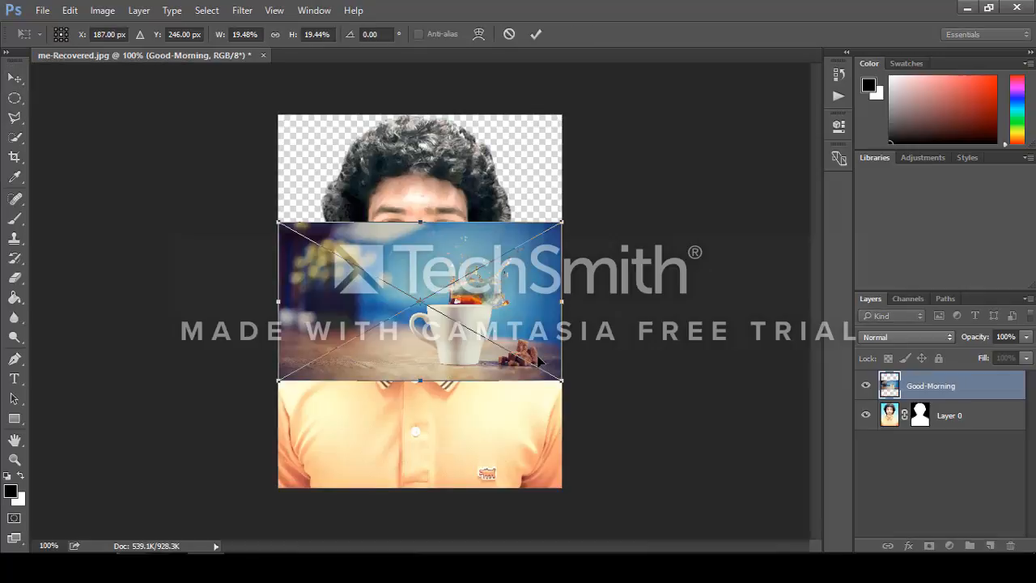
{"action": "key", "text": "Return"}
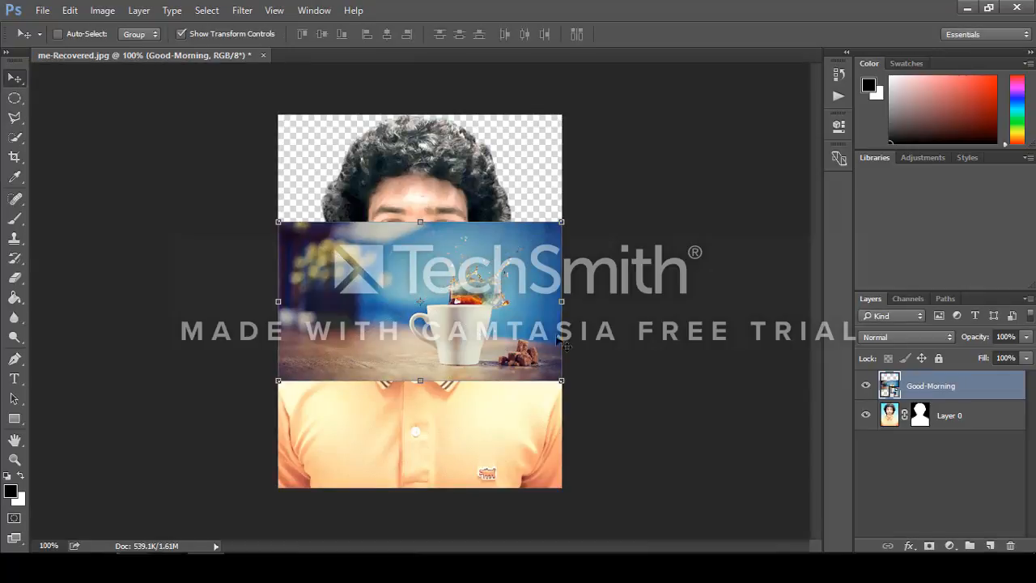
- Move the Good-Morning layer beneath the masked portrait and stretch it upward to the canvas's upper edge
{"action": "left_click_drag", "start_coordinate": [943, 391], "coordinate": [883, 435]}
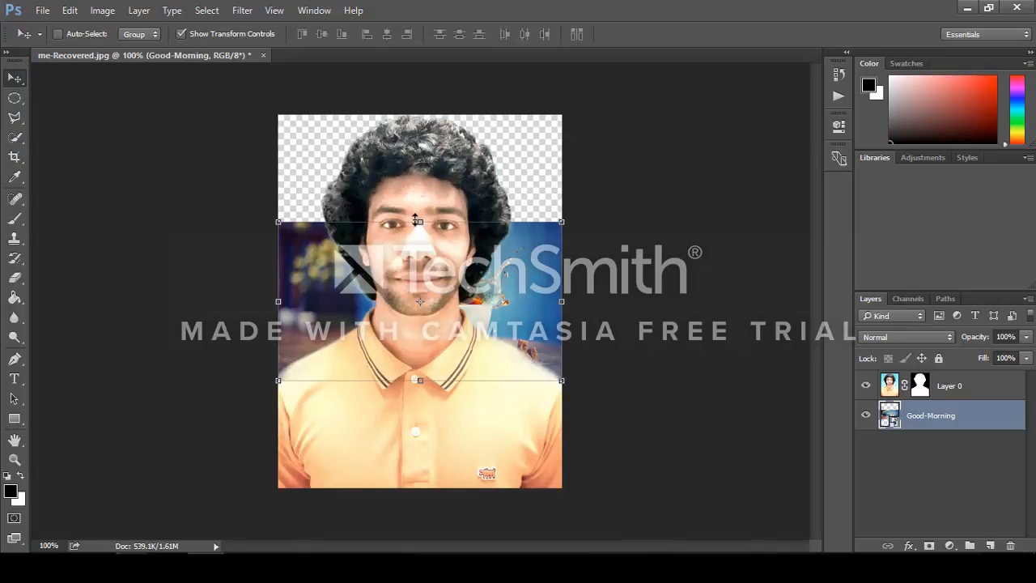
{"action": "left_click_drag", "start_coordinate": [422, 221], "coordinate": [420, 115]}
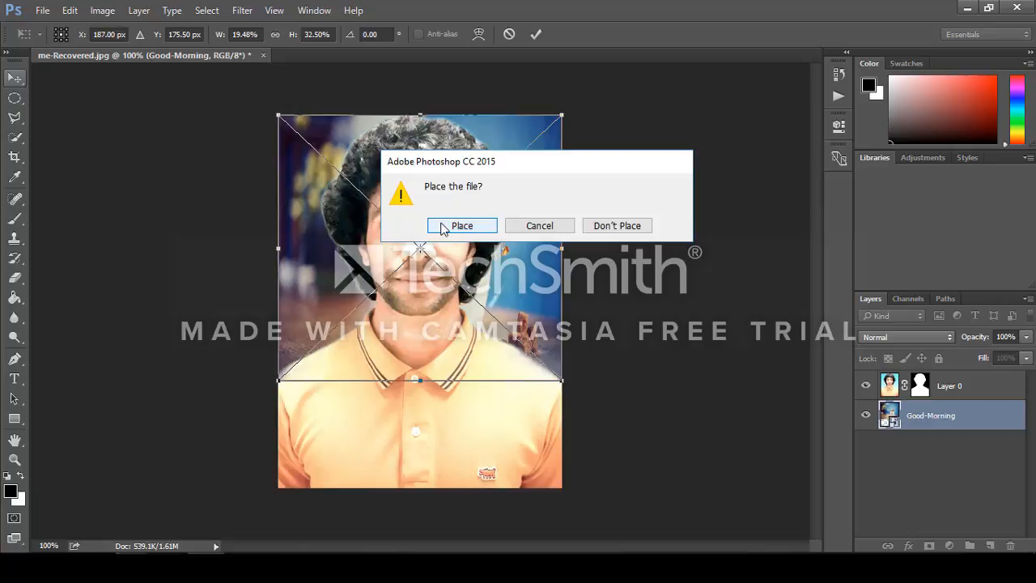
{"action": "left_click", "coordinate": [445, 228]}
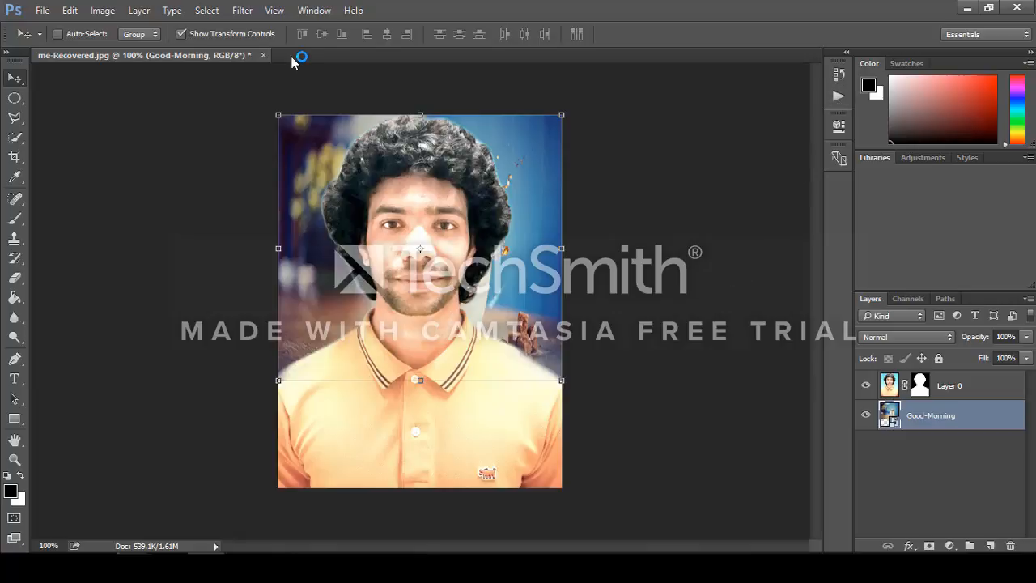
- Close me-Recovered.jpg without saving and open the crowned king painting, 7a84debb2478dcd69a3b9b7c730e471e.jpg
{"action": "left_click", "coordinate": [264, 55]}
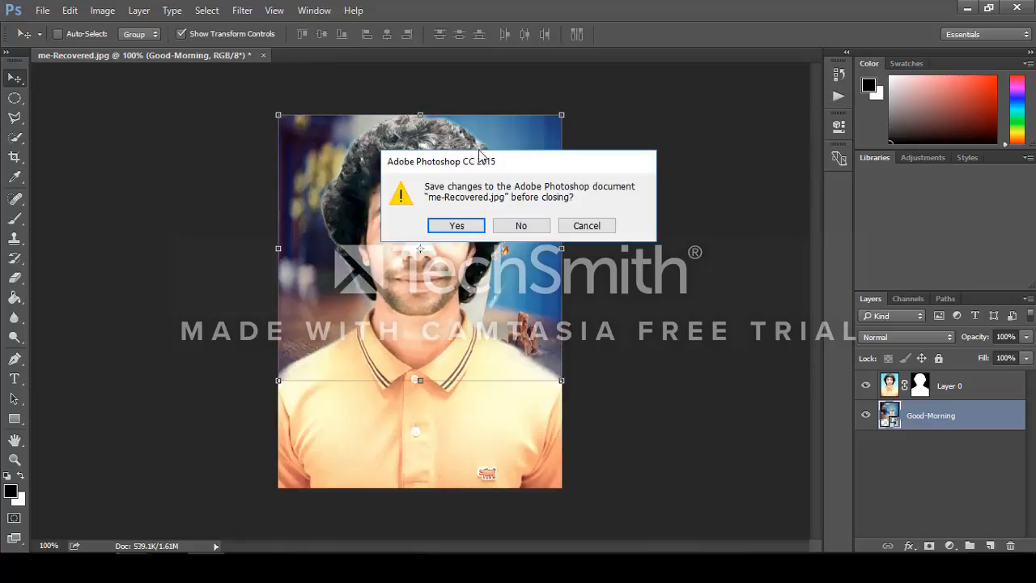
{"action": "left_click", "coordinate": [516, 229]}
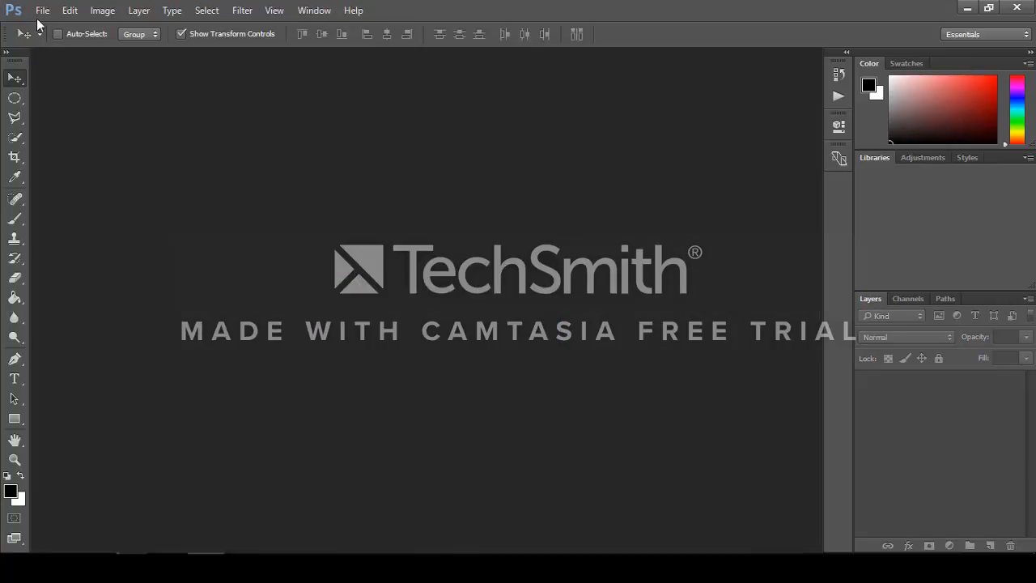
{"action": "left_click", "coordinate": [42, 10]}
{"action": "left_click", "coordinate": [45, 39]}
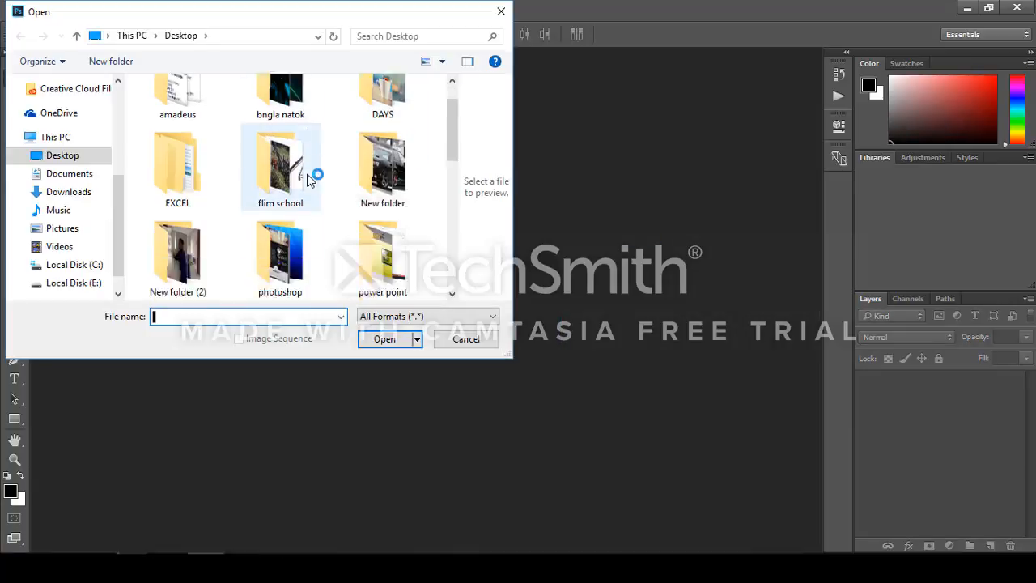
{"action": "scroll", "coordinate": [308, 178], "scroll_direction": "down", "scroll_amount": 3}
{"action": "left_click", "coordinate": [294, 212]}
{"action": "left_click", "coordinate": [383, 338]}
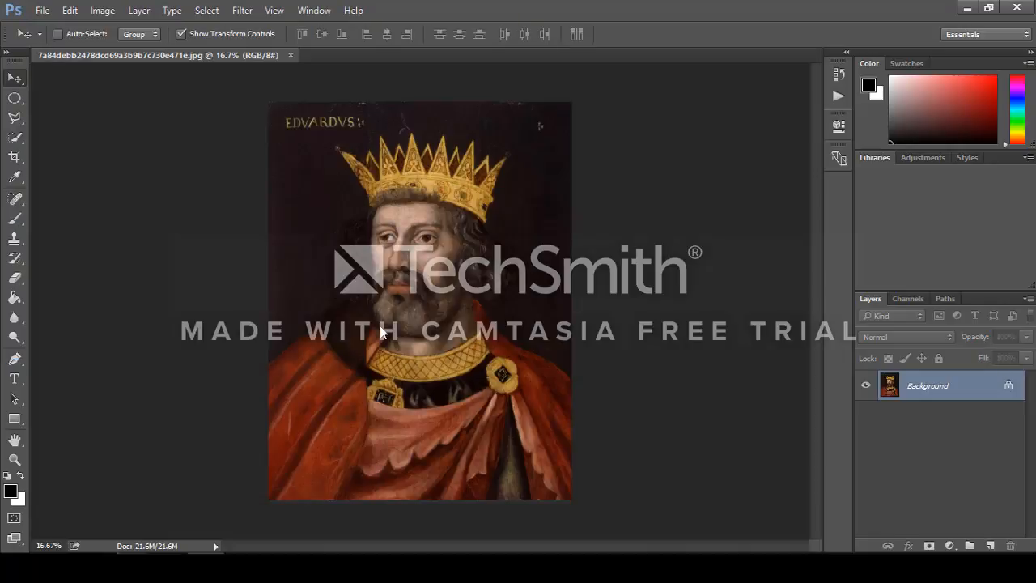
- Unlock the painting's background layer and rename it "king 1"
{"action": "left_click", "coordinate": [1009, 385]}
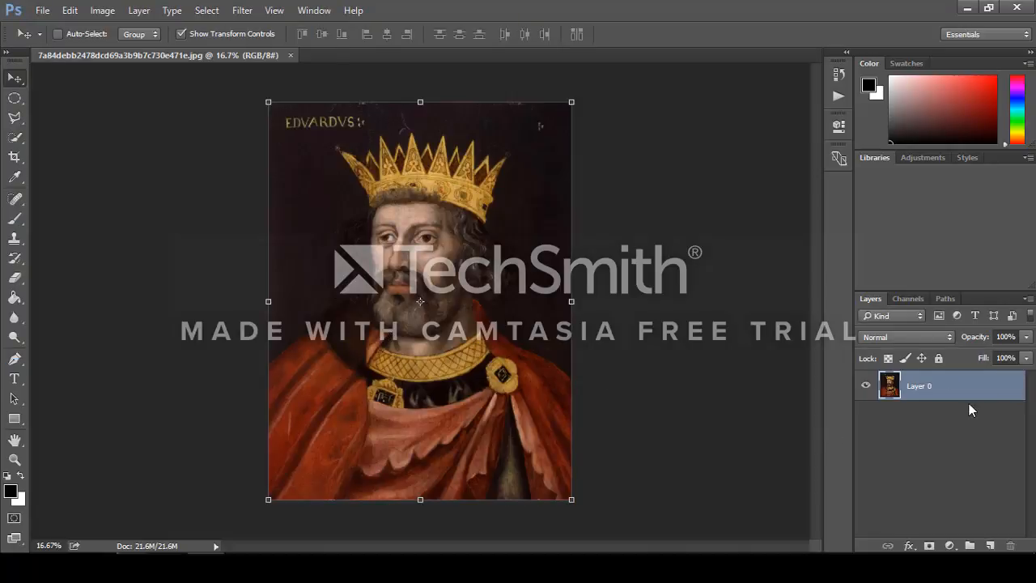
{"action": "double_click", "coordinate": [922, 386]}
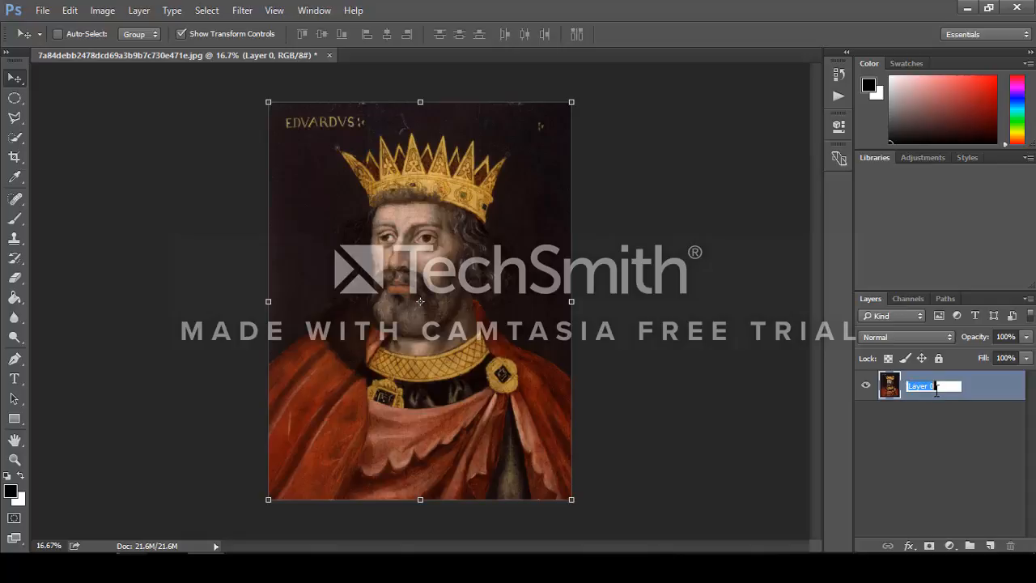
{"action": "type", "text": "king 1"}
{"action": "key", "text": "Return"}
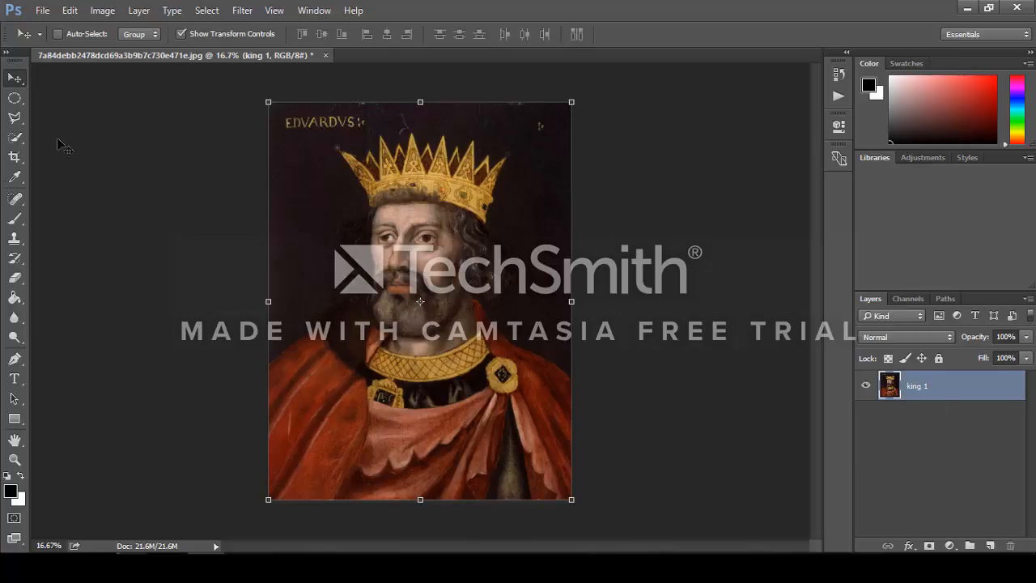
- Duplicate the king 1 layer into a new document, naming the copy "king 2"
{"action": "left_click", "coordinate": [15, 98]}
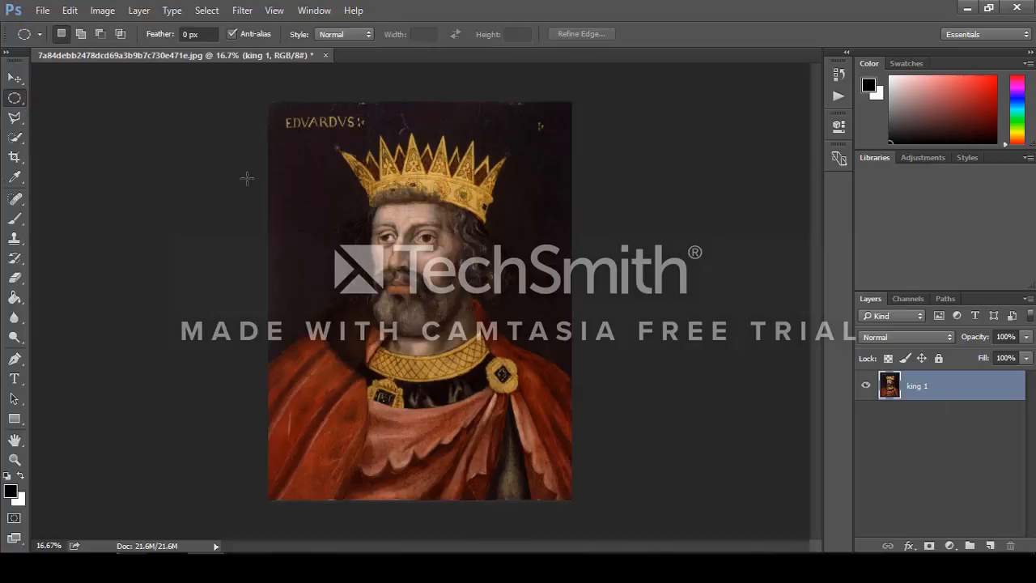
{"action": "right_click", "coordinate": [319, 210]}
{"action": "left_click", "coordinate": [380, 237]}
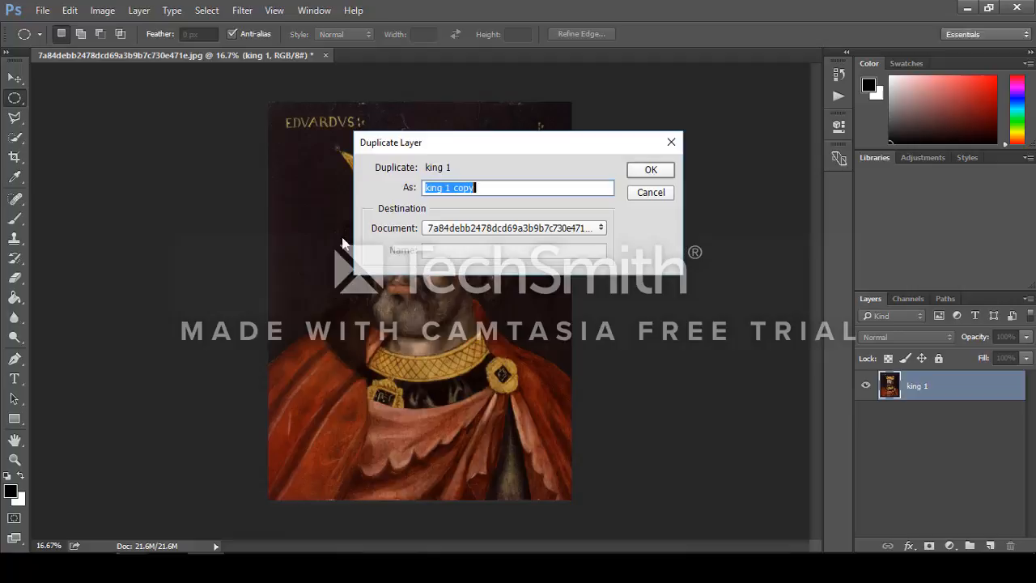
{"action": "left_click", "coordinate": [455, 228]}
{"action": "left_click", "coordinate": [458, 243]}
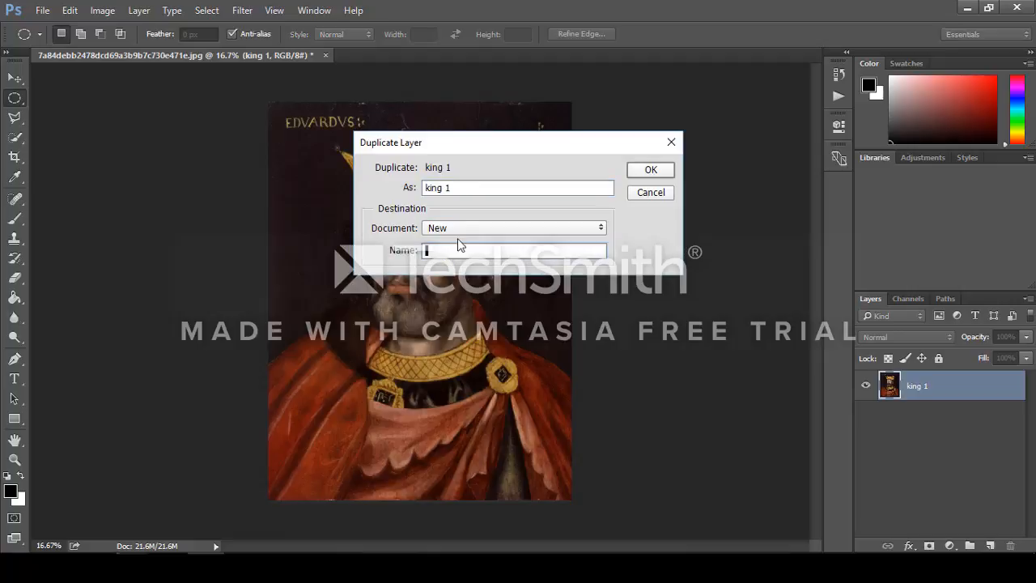
{"action": "left_click", "coordinate": [456, 188]}
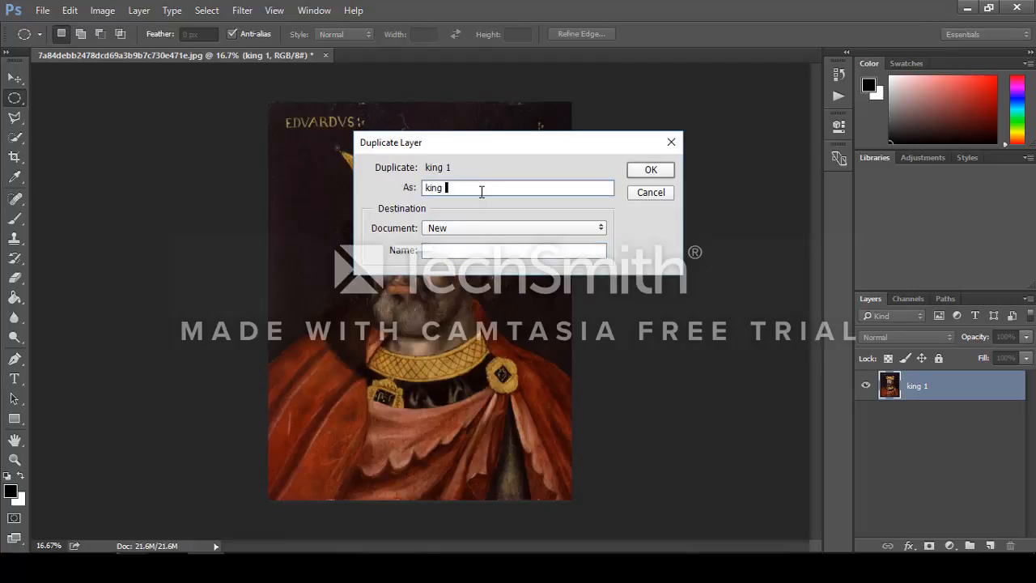
{"action": "left_click", "coordinate": [660, 171]}
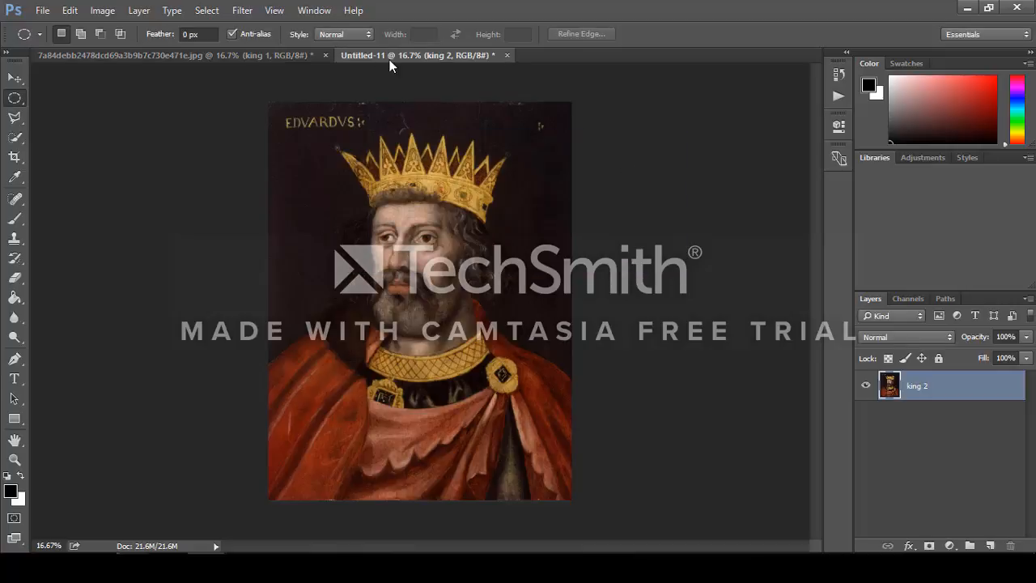
{"action": "left_click", "coordinate": [292, 56]}
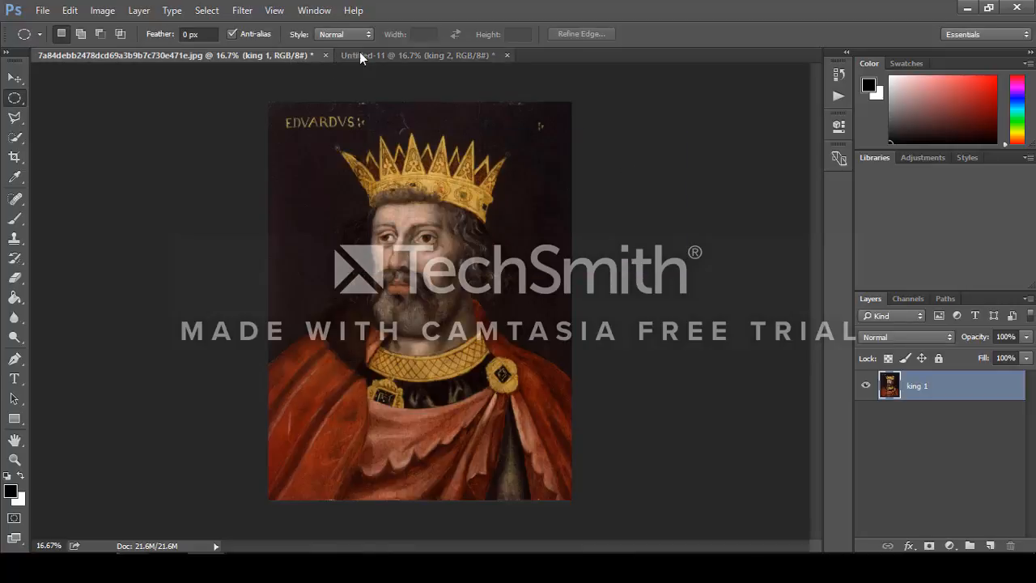
{"action": "left_click", "coordinate": [381, 60]}
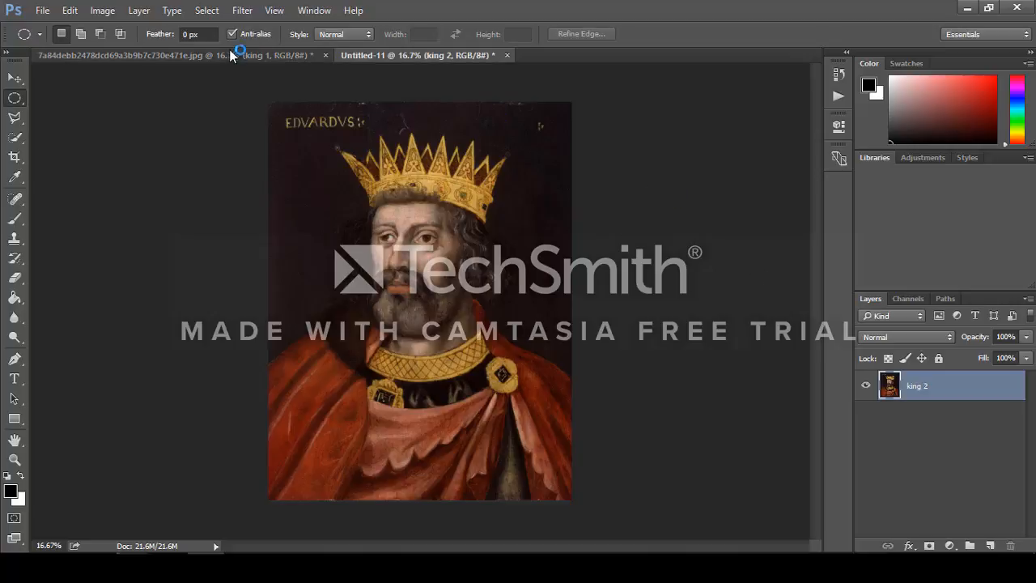
- Arrange the two open king documents side by side in a 2-up Vertical layout and activate the Move tool
{"action": "left_click", "coordinate": [309, 10]}
{"action": "mouse_move", "coordinate": [385, 27]}
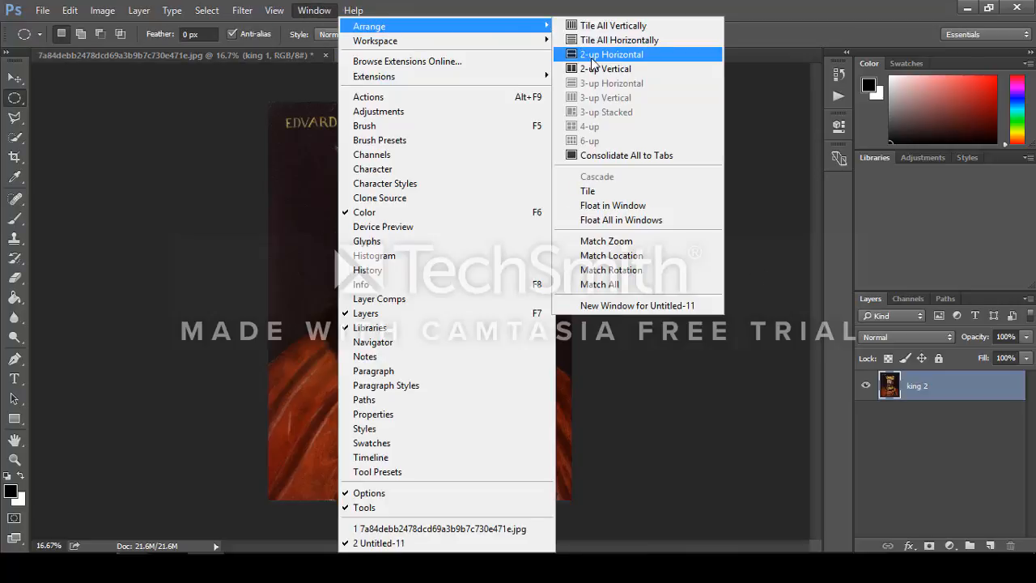
{"action": "left_click", "coordinate": [643, 71]}
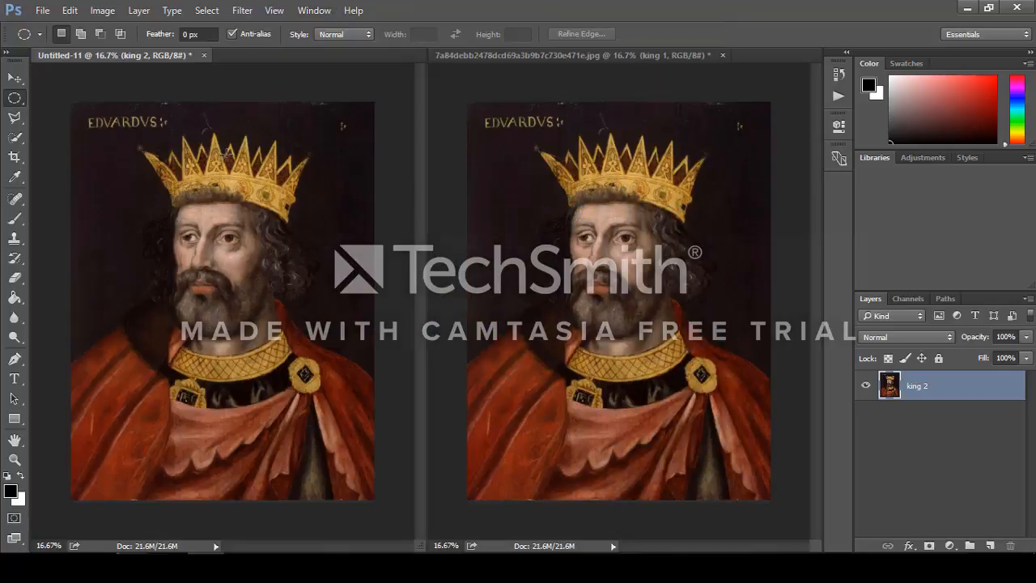
{"action": "left_click", "coordinate": [14, 77]}
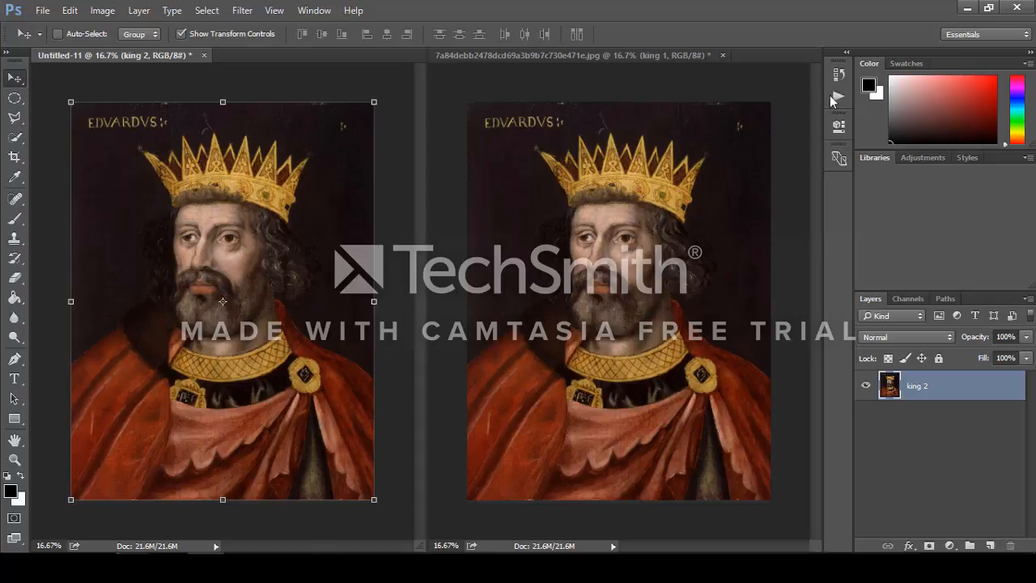
- Delete the existing Action 1 and its Set 1 from the recorded actions
{"action": "left_click", "coordinate": [315, 12]}
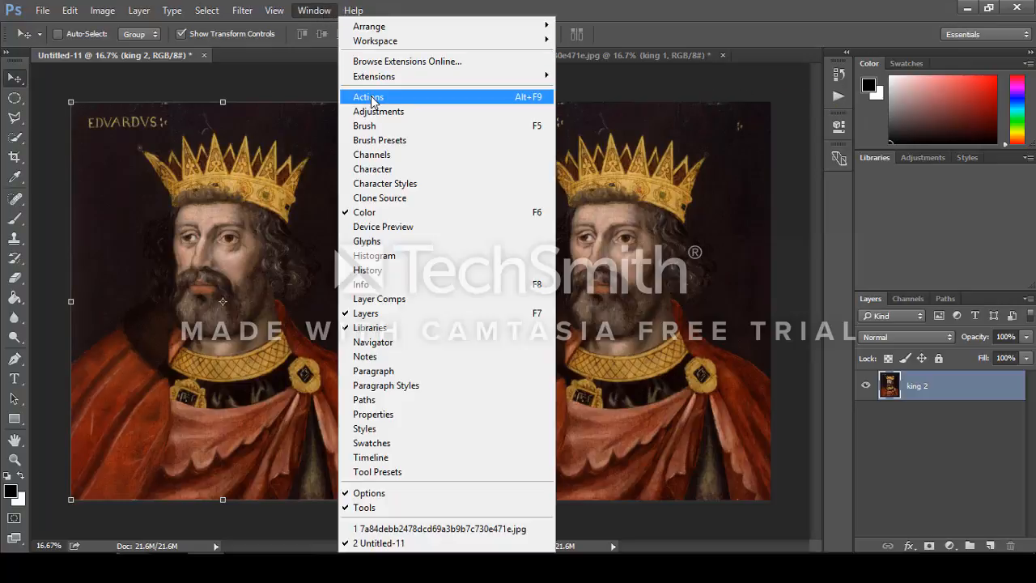
{"action": "left_click", "coordinate": [775, 11]}
{"action": "left_click", "coordinate": [838, 96]}
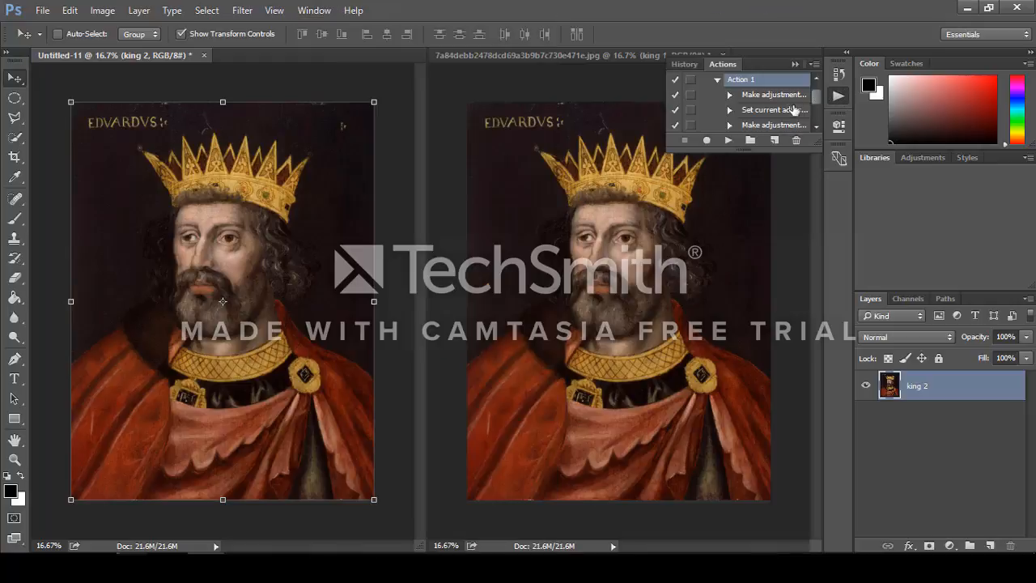
{"action": "left_click", "coordinate": [795, 140]}
{"action": "left_click", "coordinate": [458, 224]}
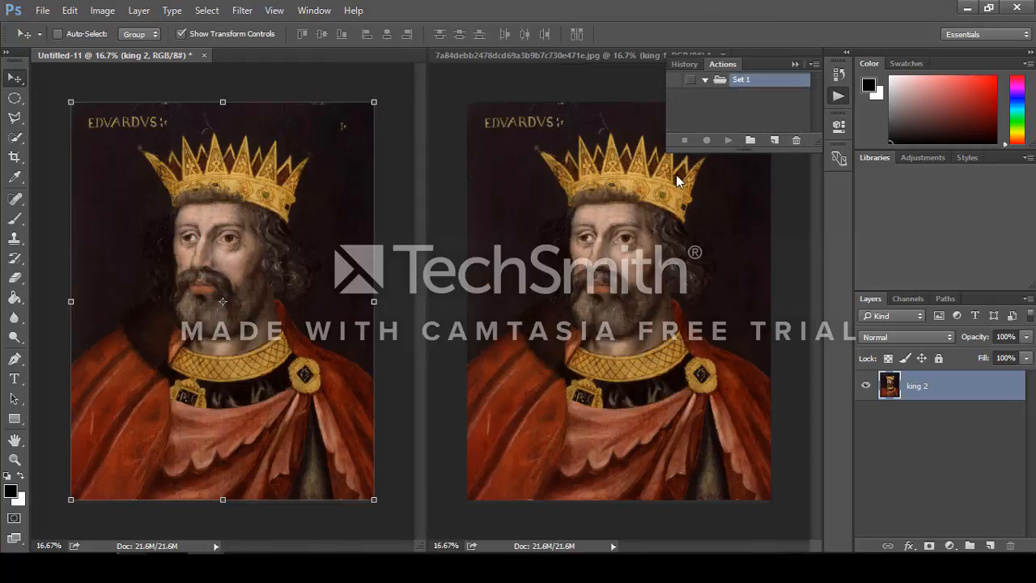
{"action": "left_click", "coordinate": [795, 140]}
{"action": "left_click", "coordinate": [462, 225]}
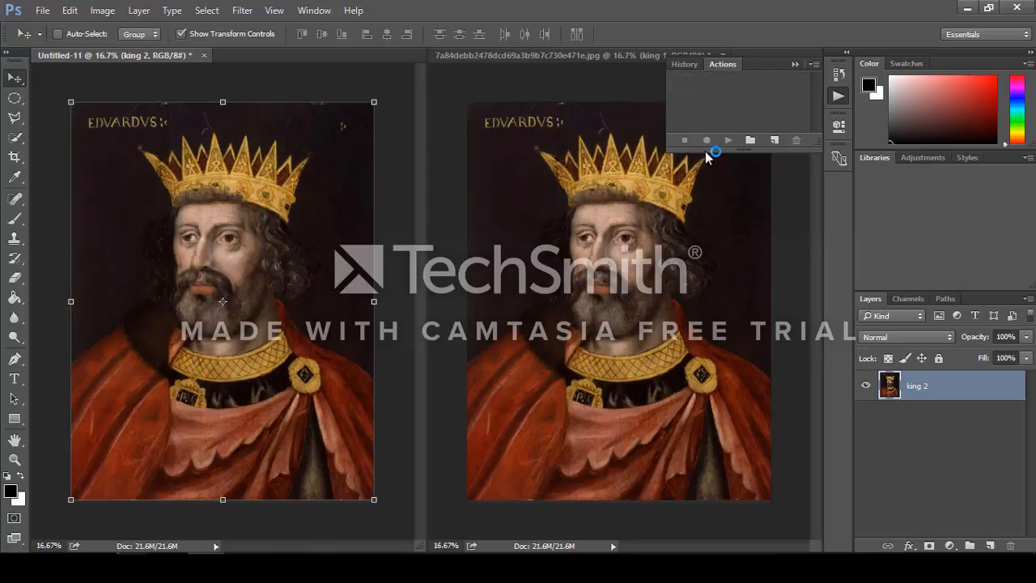
- Create an action set named "shohagking" and start recording a new action, Action 1, in it
{"action": "left_click", "coordinate": [750, 139]}
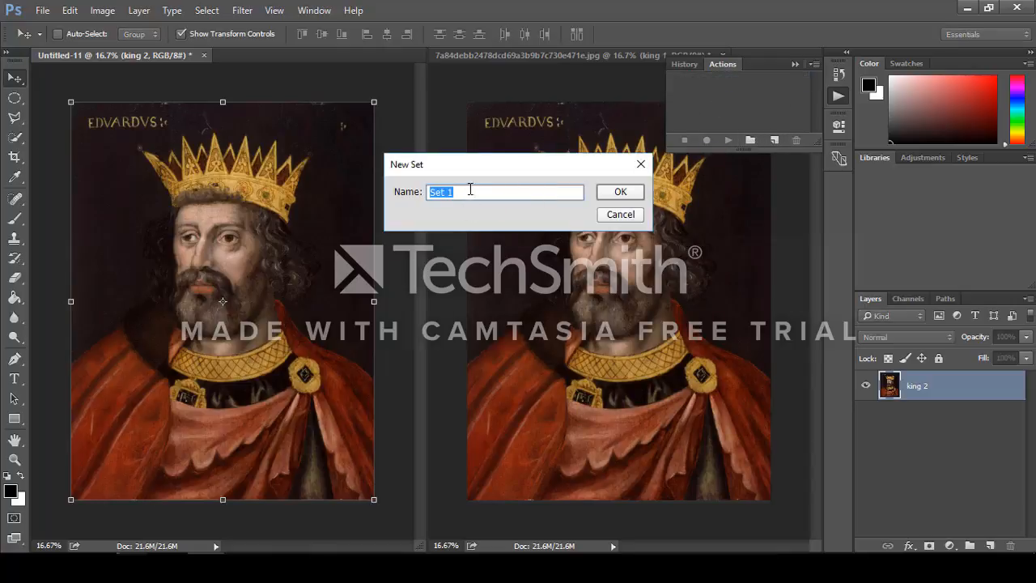
{"action": "type", "text": "shohagking"}
{"action": "left_click", "coordinate": [620, 193]}
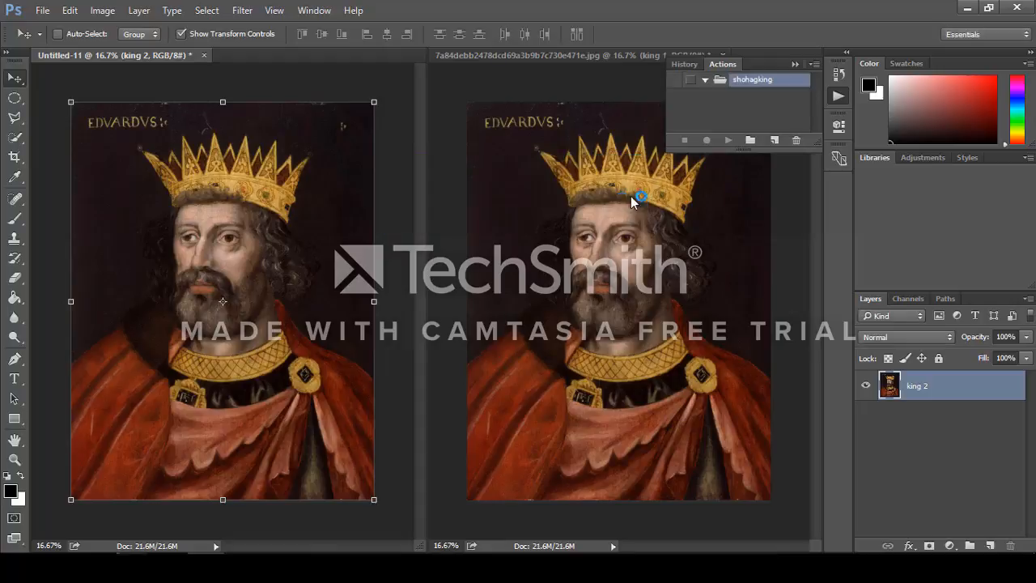
{"action": "left_click", "coordinate": [774, 143]}
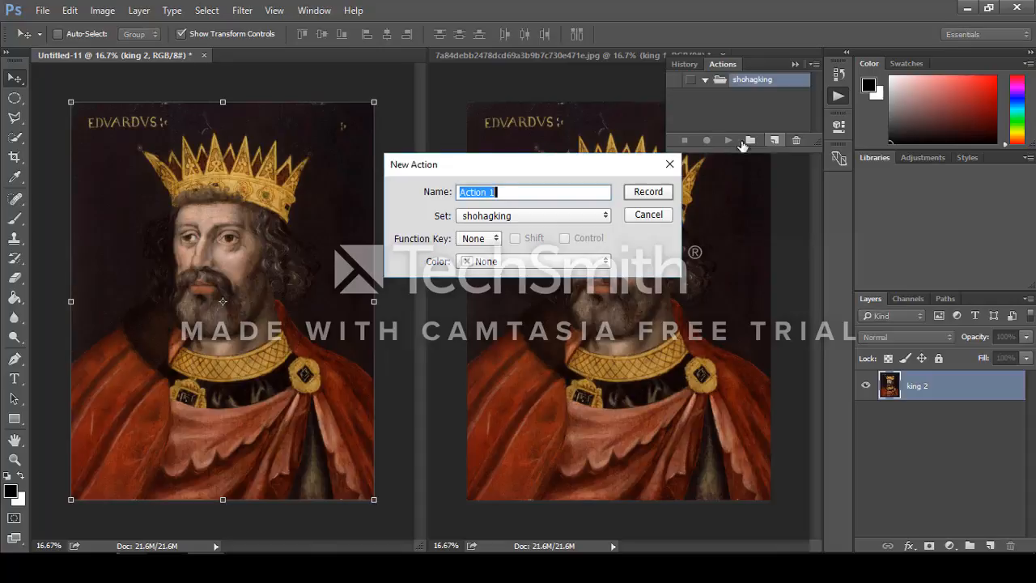
{"action": "left_click", "coordinate": [647, 194]}
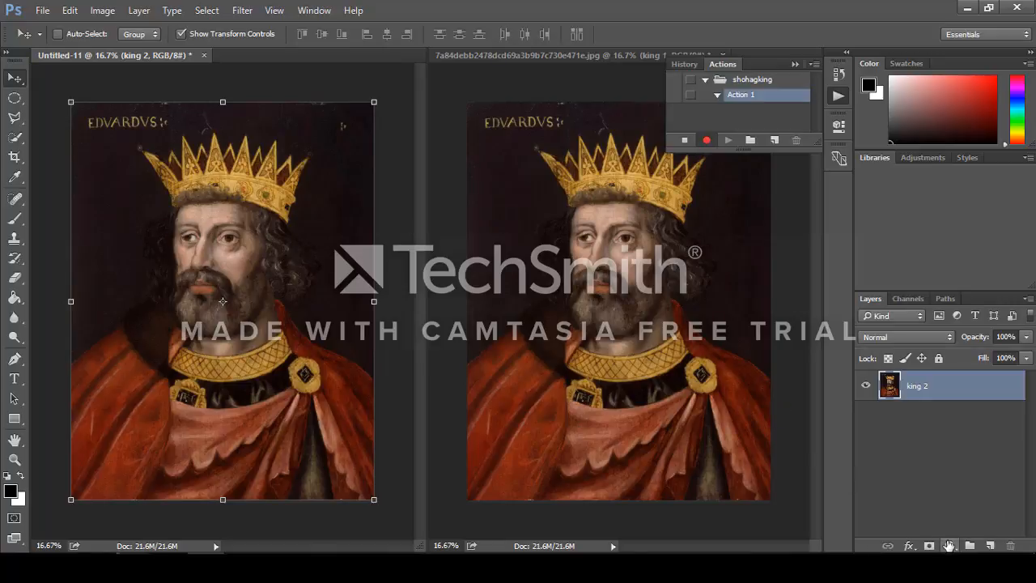
- Add a Curves adjustment layer above king 2 and raise the middle of the RGB curve to brighten the painting
{"action": "left_click", "coordinate": [948, 545]}
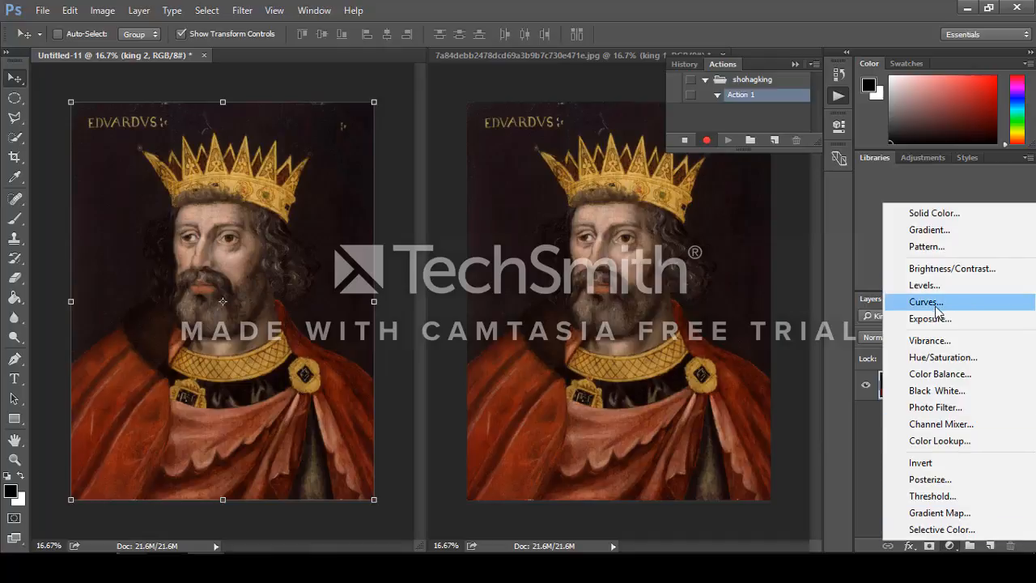
{"action": "left_click", "coordinate": [910, 300]}
{"action": "left_click_drag", "start_coordinate": [724, 285], "coordinate": [697, 252]}
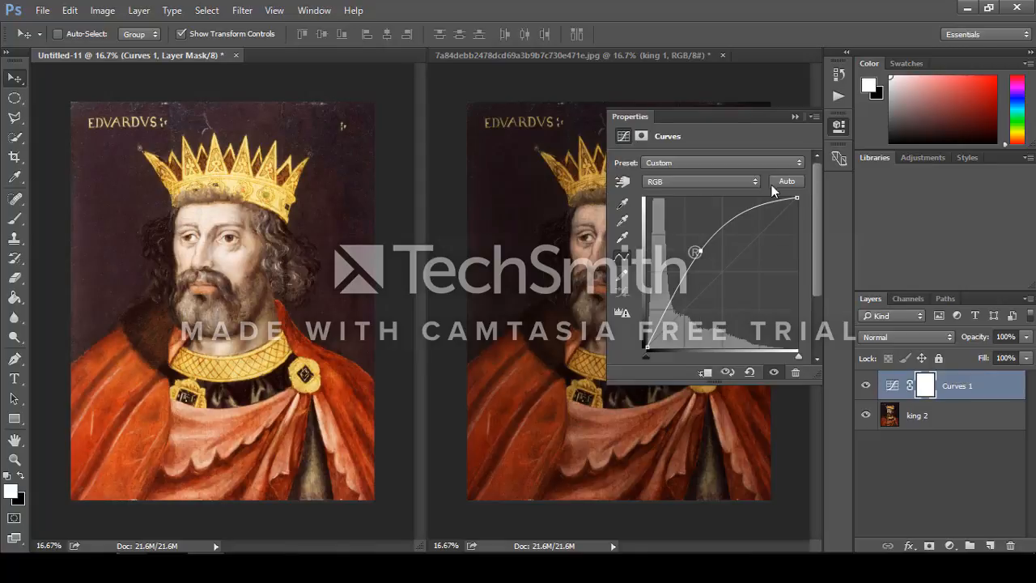
{"action": "left_click", "coordinate": [794, 117]}
- Add a Levels adjustment layer above the curves layer and set its midtone input to 0.49
{"action": "left_click", "coordinate": [949, 545]}
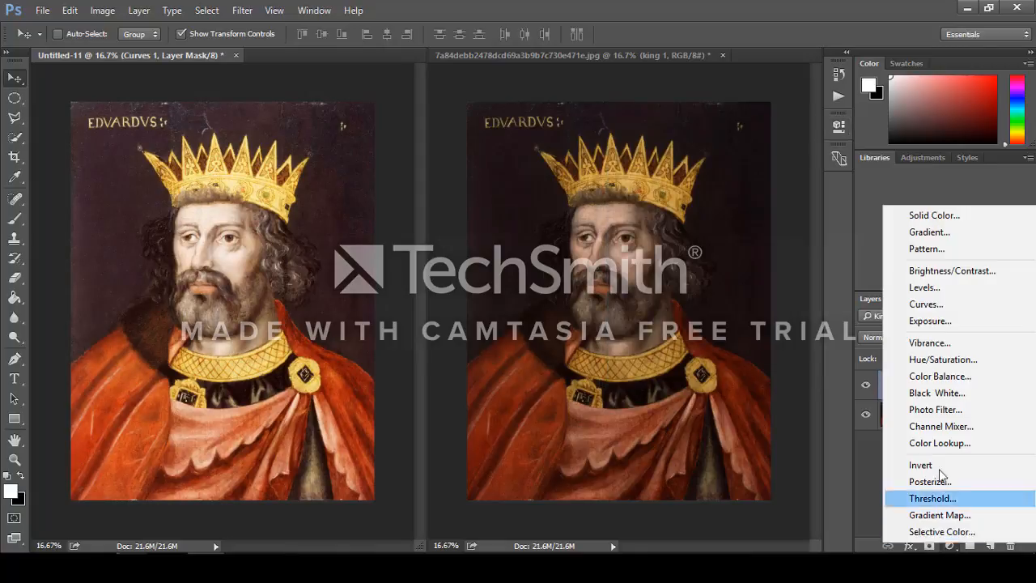
{"action": "left_click", "coordinate": [933, 287]}
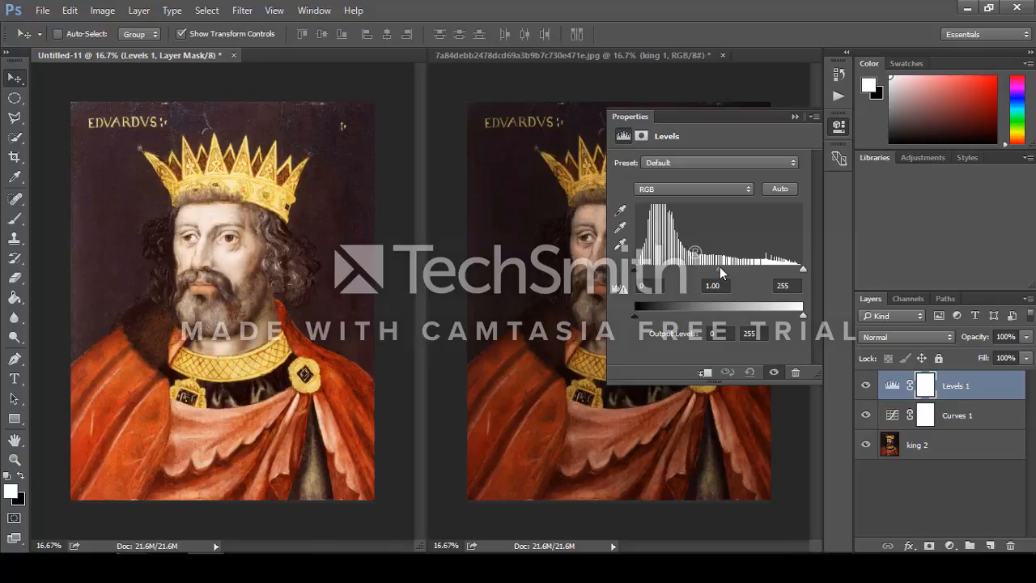
{"action": "left_click_drag", "start_coordinate": [719, 267], "coordinate": [755, 267]}
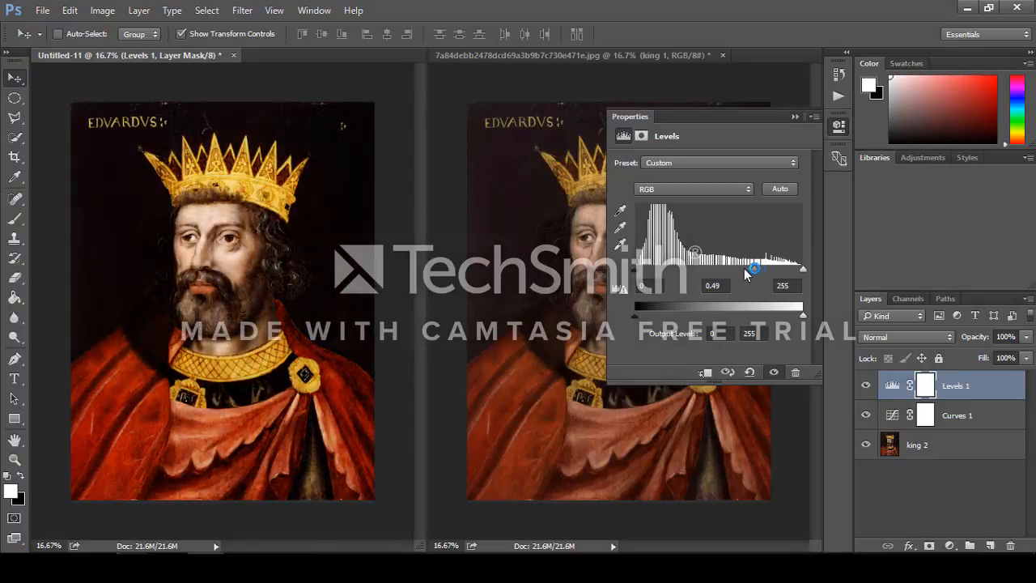
{"action": "left_click", "coordinate": [793, 117]}
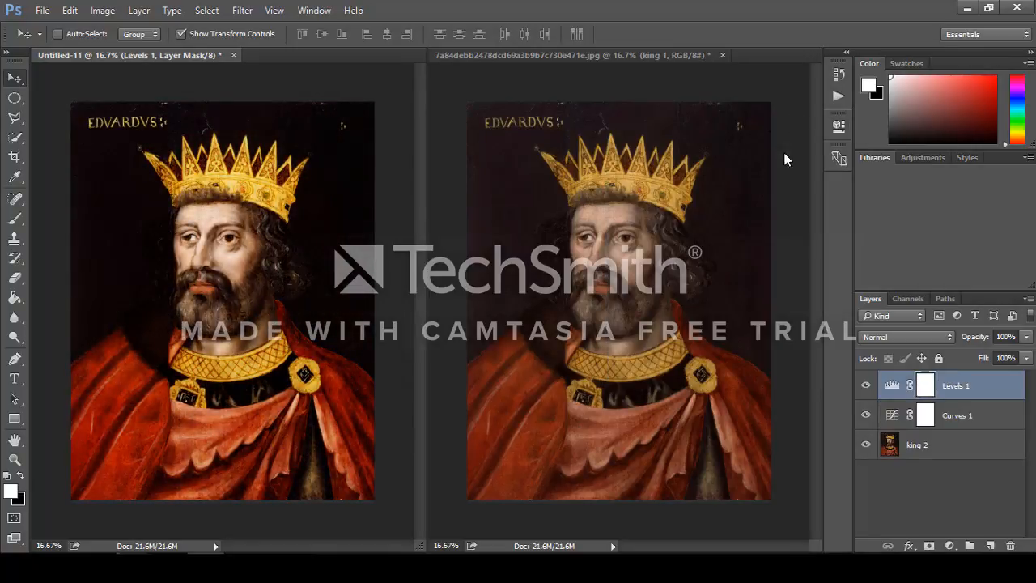
- Merge the Levels 1, Curves 1 and king 2 layers into one and stop recording the action
{"action": "left_click", "coordinate": [951, 453], "text": "shift"}
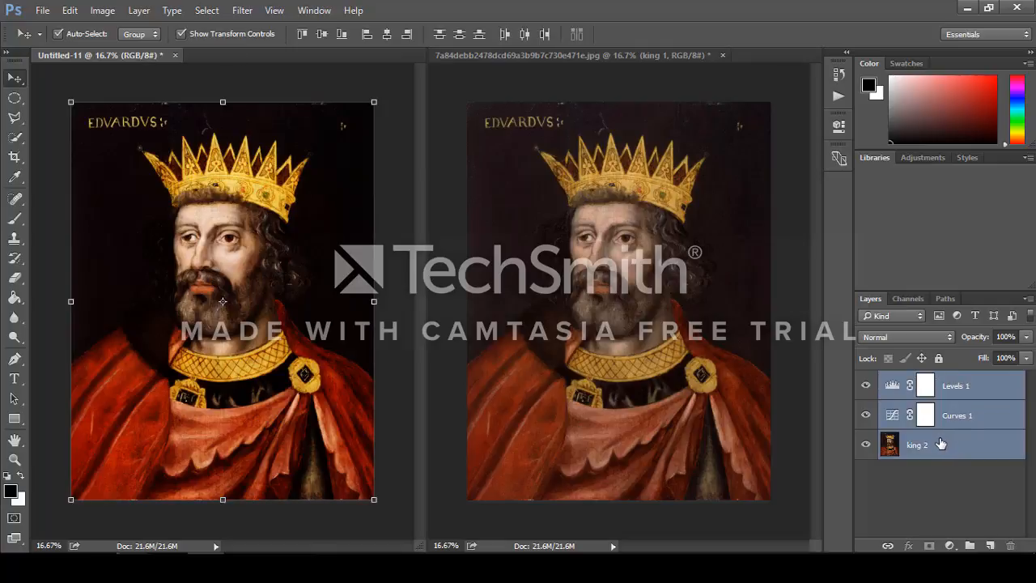
{"action": "key", "text": "ctrl+e"}
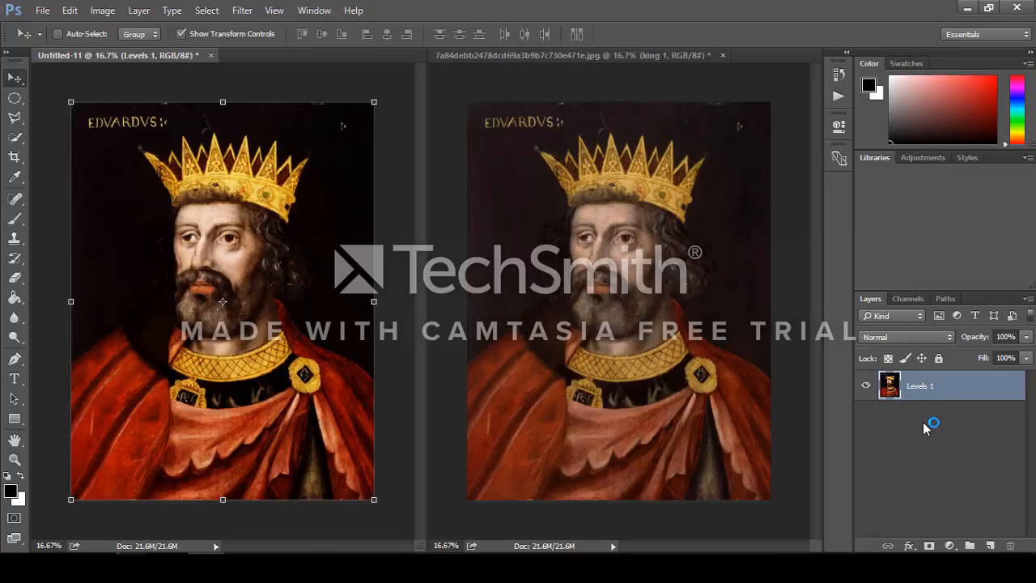
{"action": "left_click", "coordinate": [839, 96]}
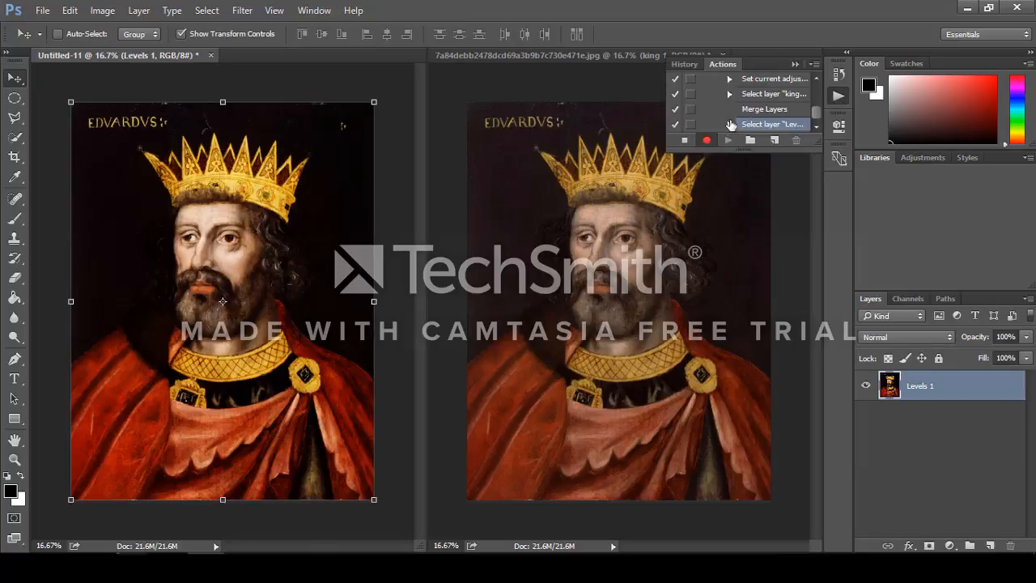
{"action": "left_click", "coordinate": [683, 142]}
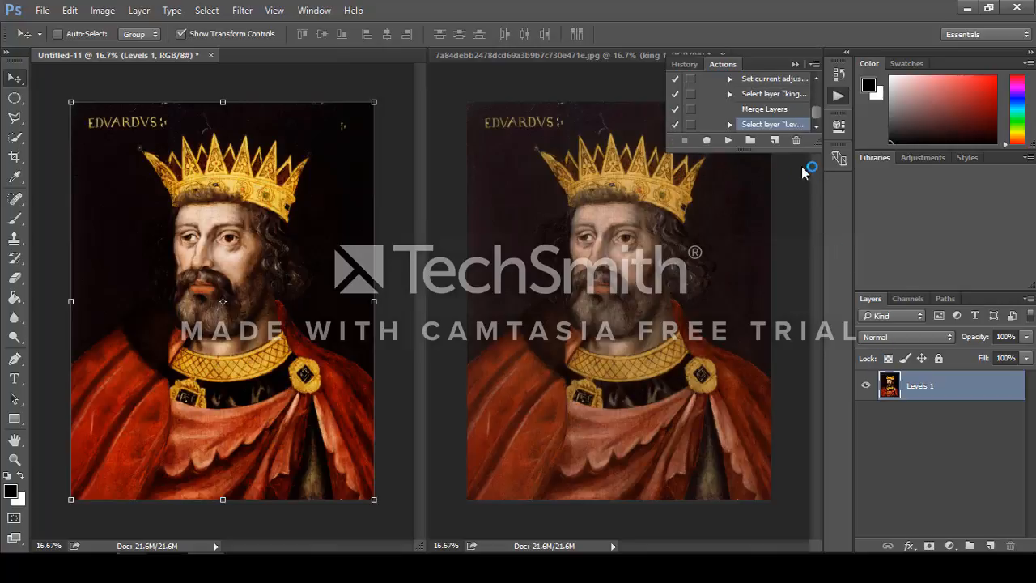
- Play the recorded Action 1 on the king 1 document, dismiss the prompts and collapse the actions list
{"action": "scroll", "coordinate": [781, 113], "scroll_direction": "up", "scroll_amount": 3}
{"action": "left_click", "coordinate": [923, 425]}
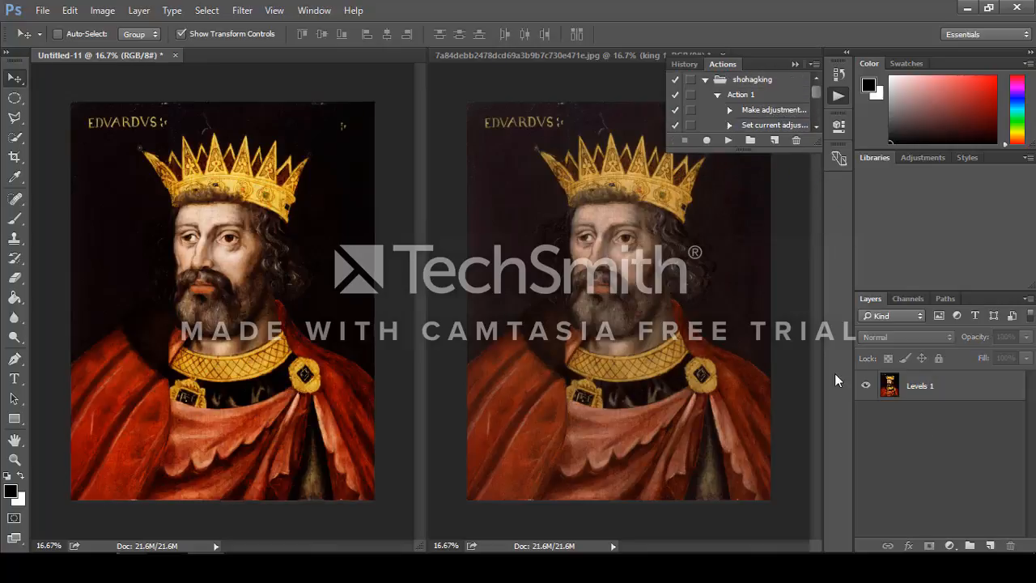
{"action": "left_click", "coordinate": [701, 325]}
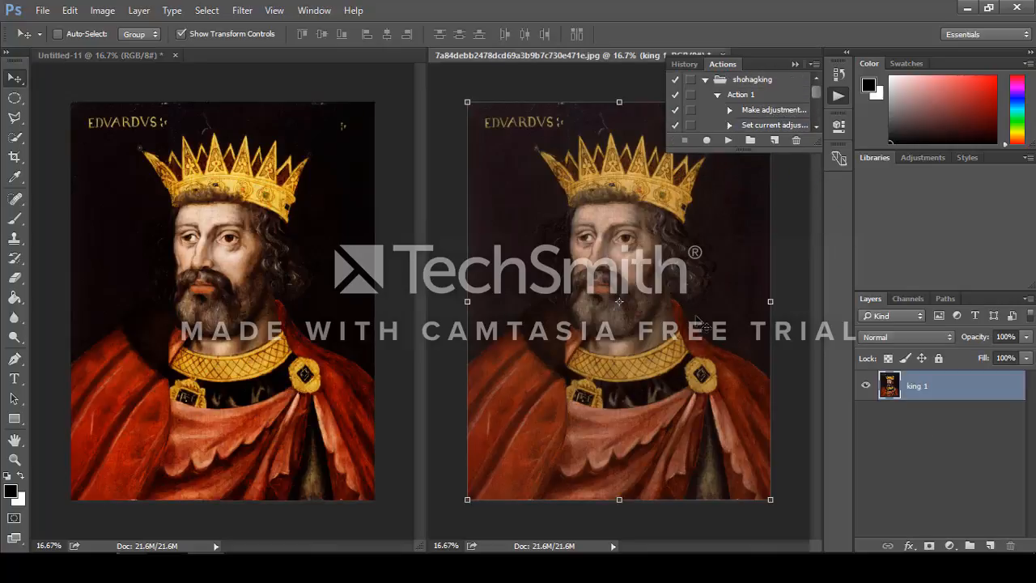
{"action": "left_click", "coordinate": [726, 142]}
{"action": "left_click", "coordinate": [460, 227]}
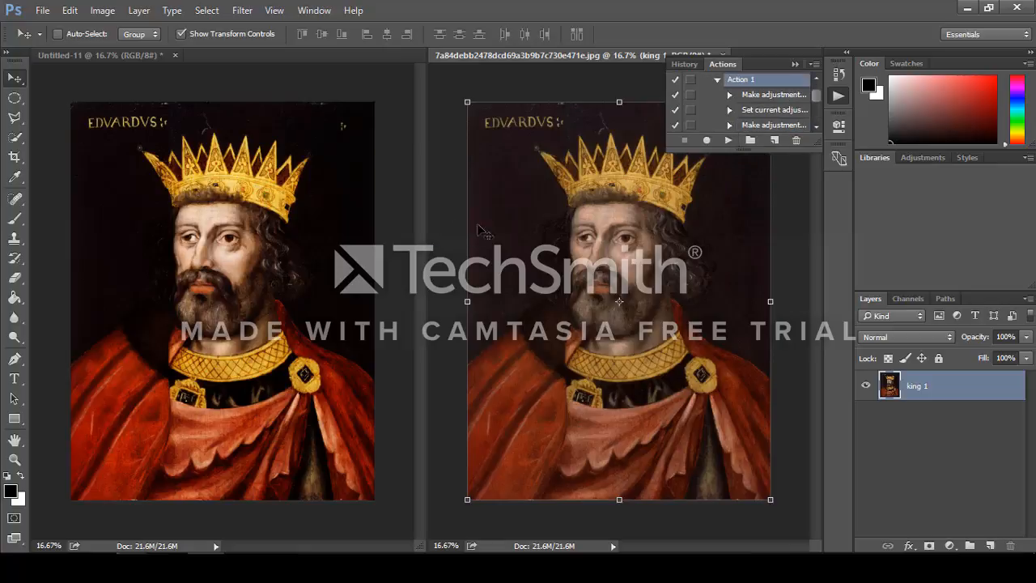
{"action": "left_click", "coordinate": [727, 141]}
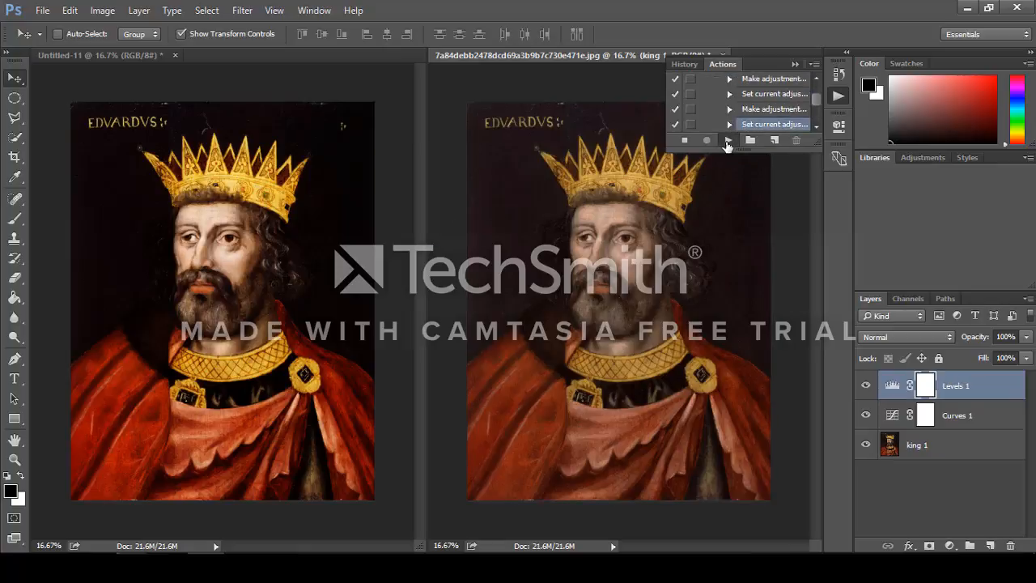
{"action": "left_click", "coordinate": [489, 228]}
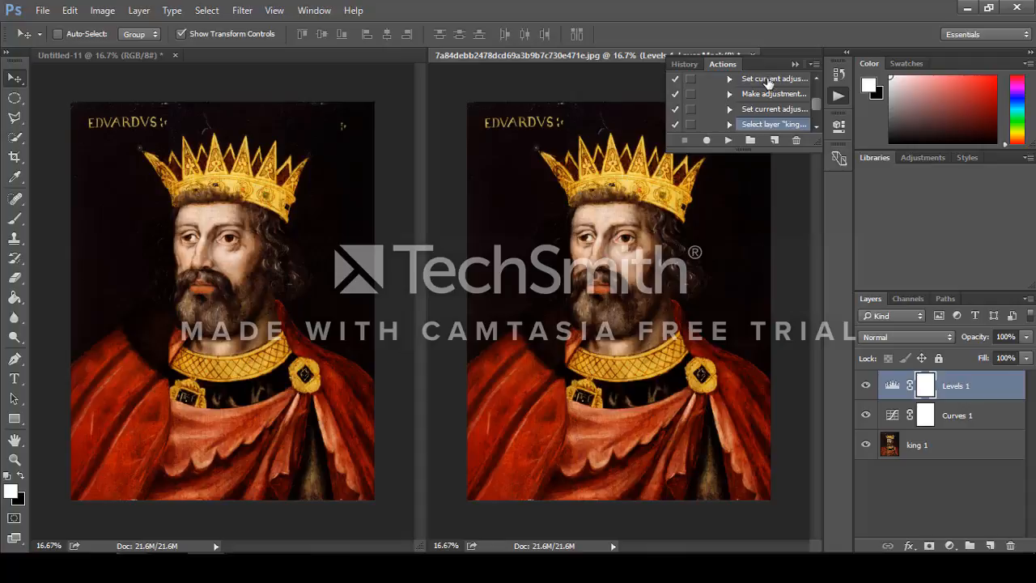
{"action": "left_click", "coordinate": [794, 64]}
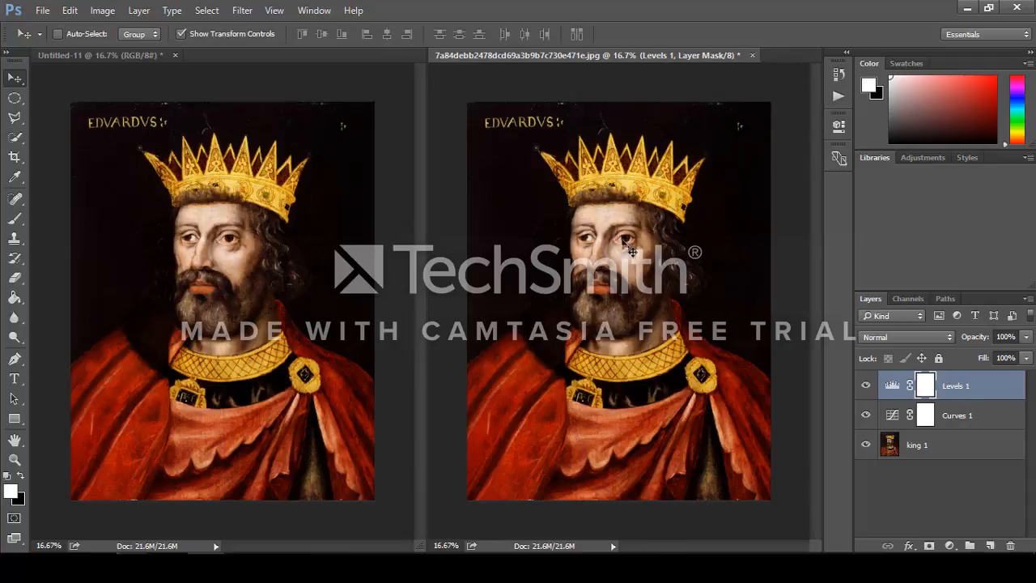
- Step back through the last edits in Untitled-11 and restore them to compare it with the other painting
{"action": "left_click", "coordinate": [327, 279]}
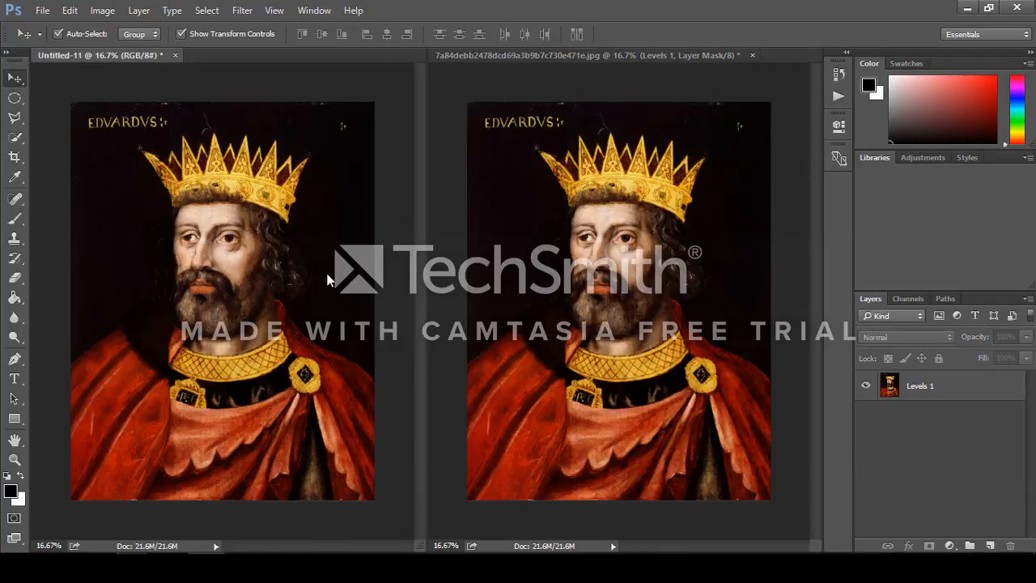
{"action": "key", "text": "ctrl+alt+z"}
{"action": "key", "text": "ctrl+alt+z"}
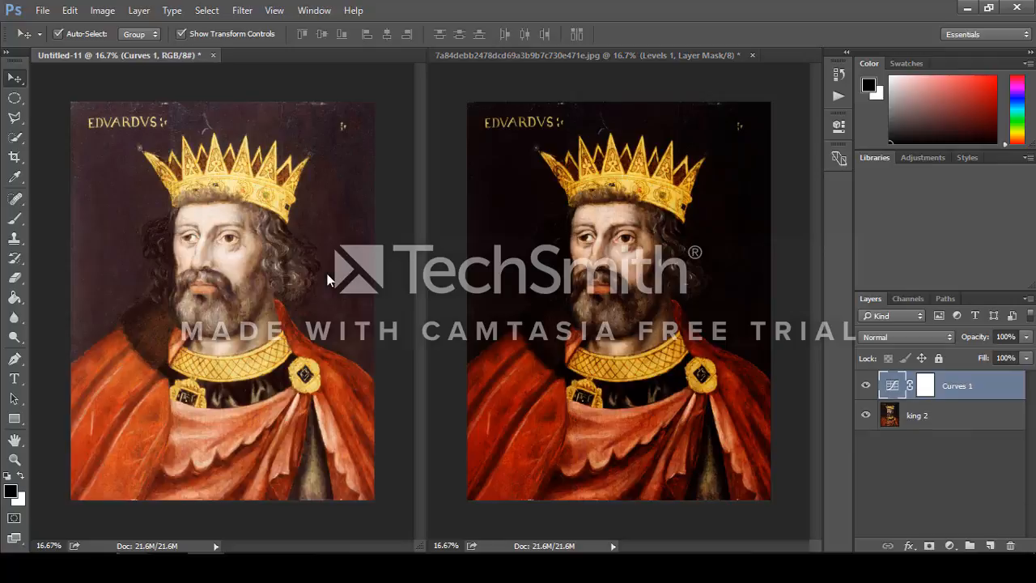
{"action": "key", "text": "ctrl+shift+z"}
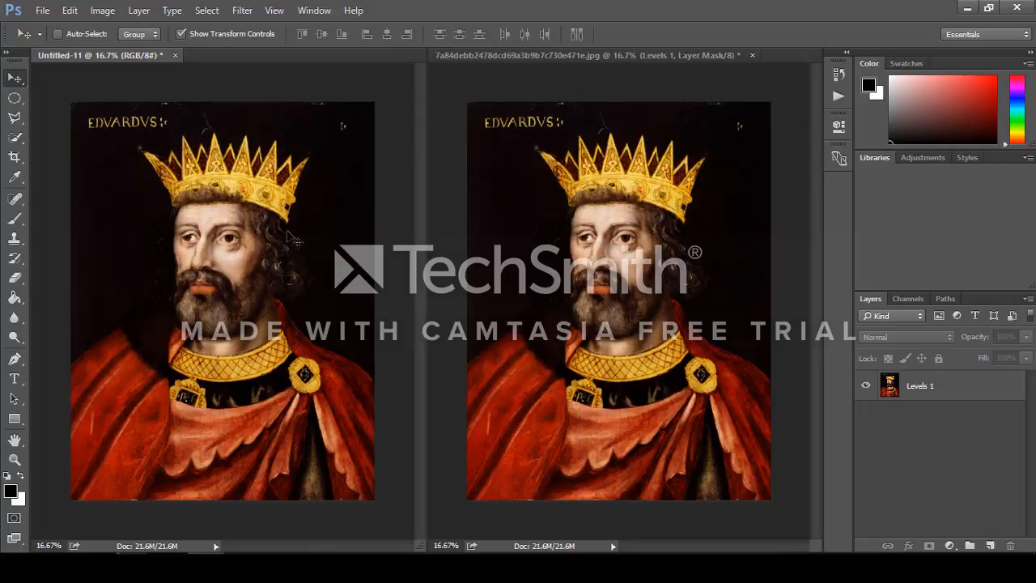
{"action": "key", "text": "ctrl+z"}
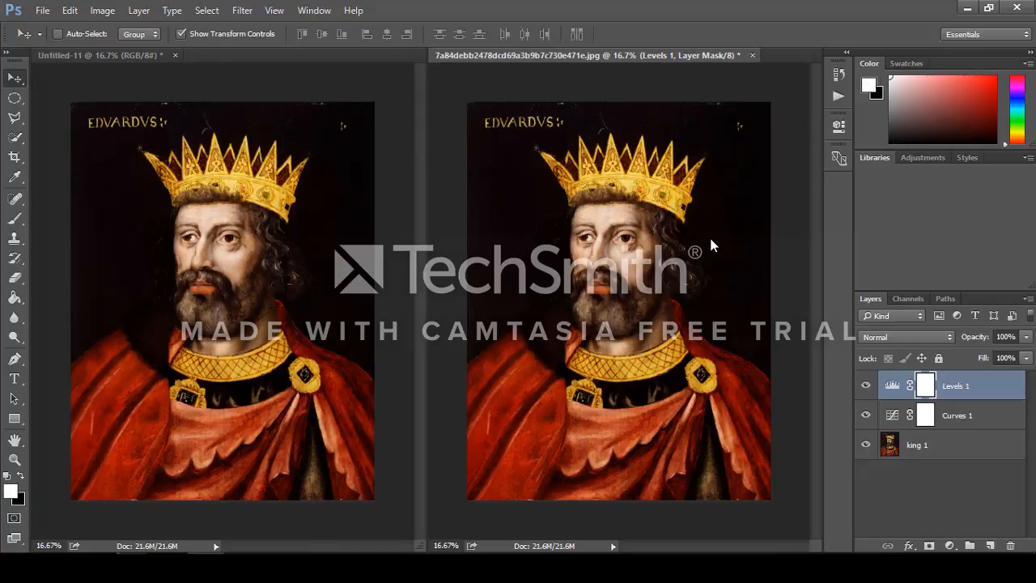
- Consolidate the open documents into tabs and create a new blank document with a white background
{"action": "left_click", "coordinate": [838, 95]}
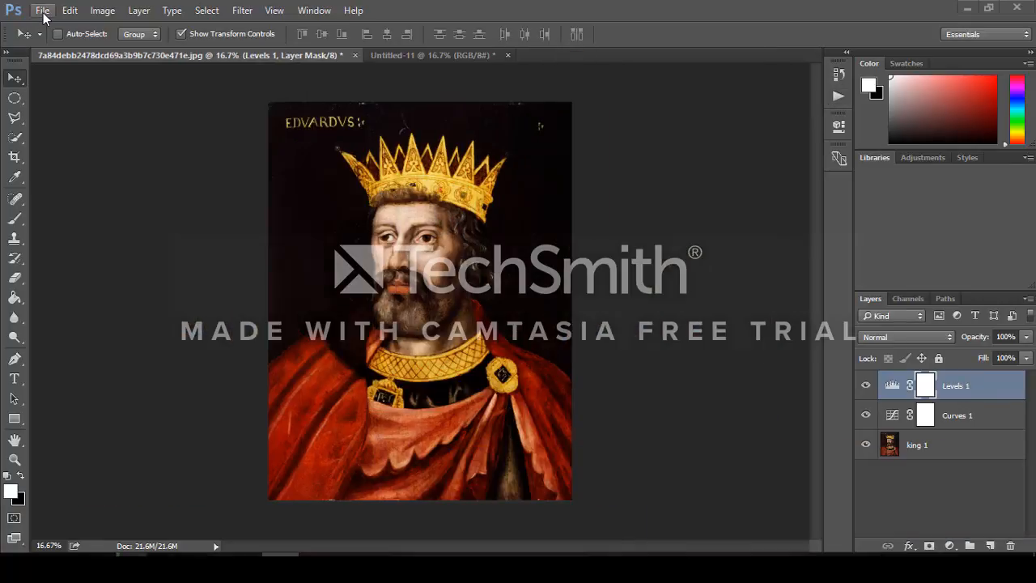
{"action": "left_click", "coordinate": [42, 11]}
{"action": "left_click", "coordinate": [55, 27]}
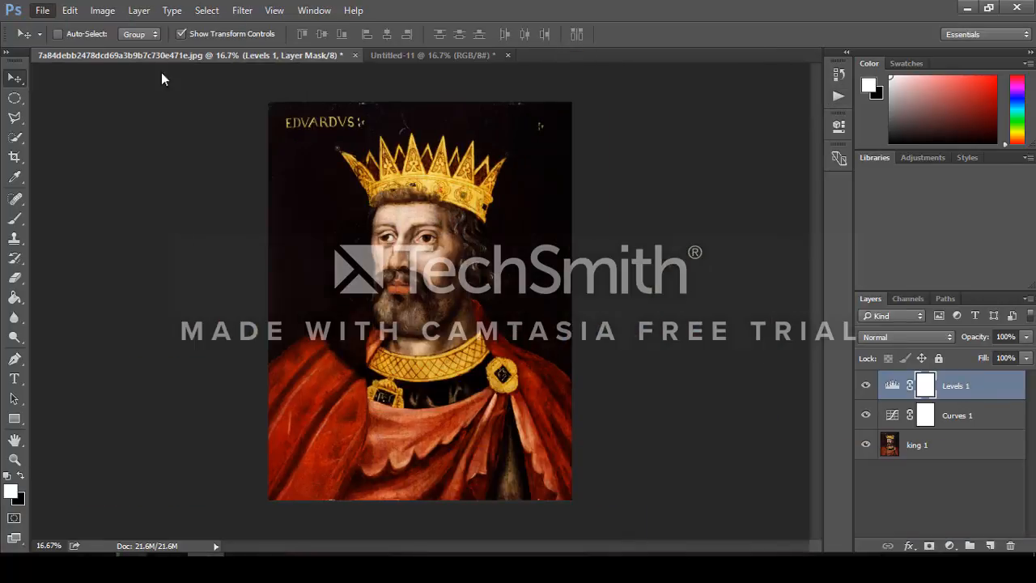
{"action": "left_click", "coordinate": [676, 134]}
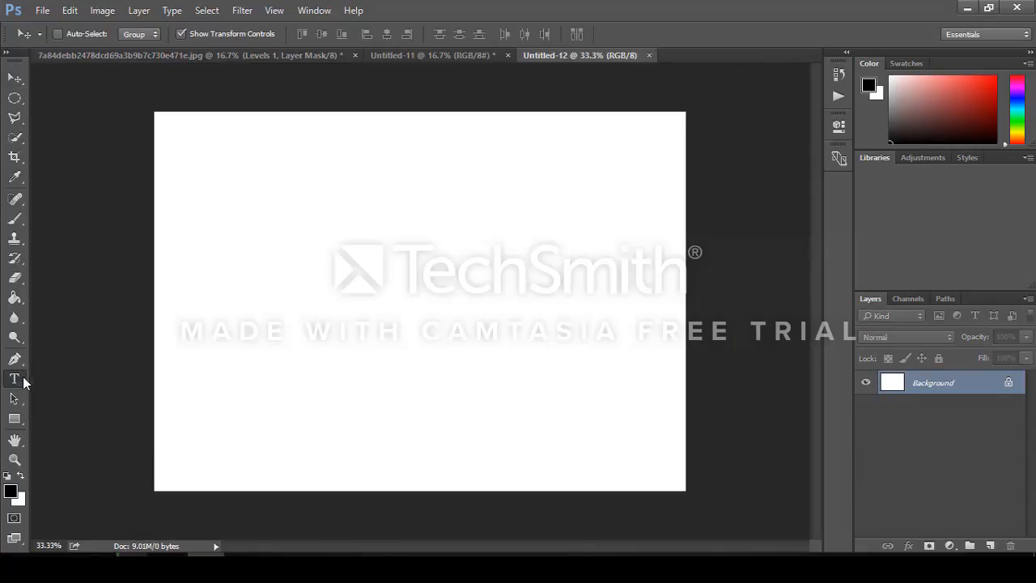
- Add the text "bye" near the middle of the blank canvas with the Type tool
{"action": "left_click", "coordinate": [13, 378]}
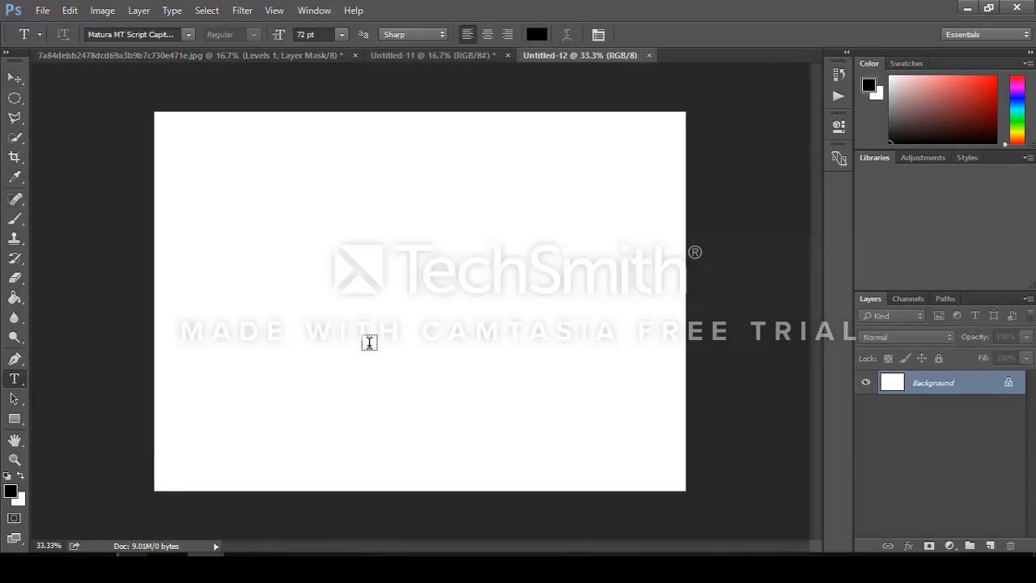
{"action": "left_click", "coordinate": [373, 314]}
{"action": "type", "text": "bye"}
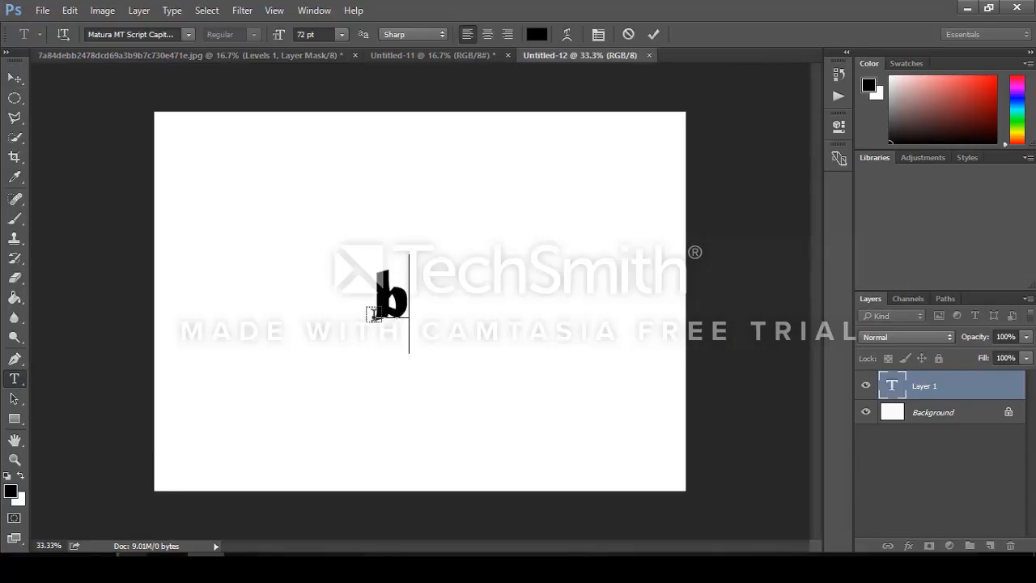